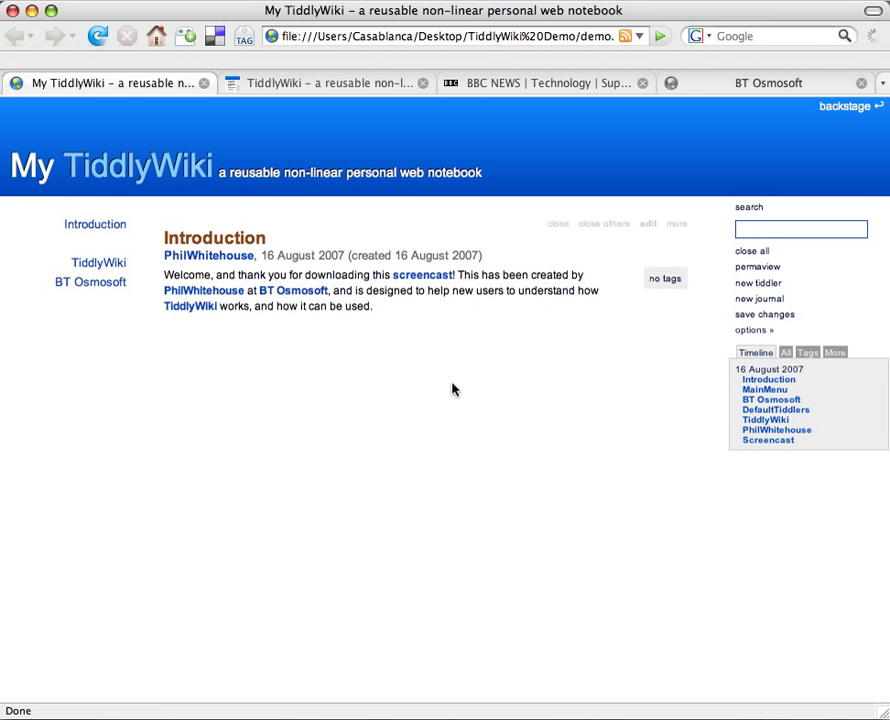
View the public TiddlyWiki site, return to the demo wiki and open the tiddlers linked from its Introduction
left_click(336, 93)
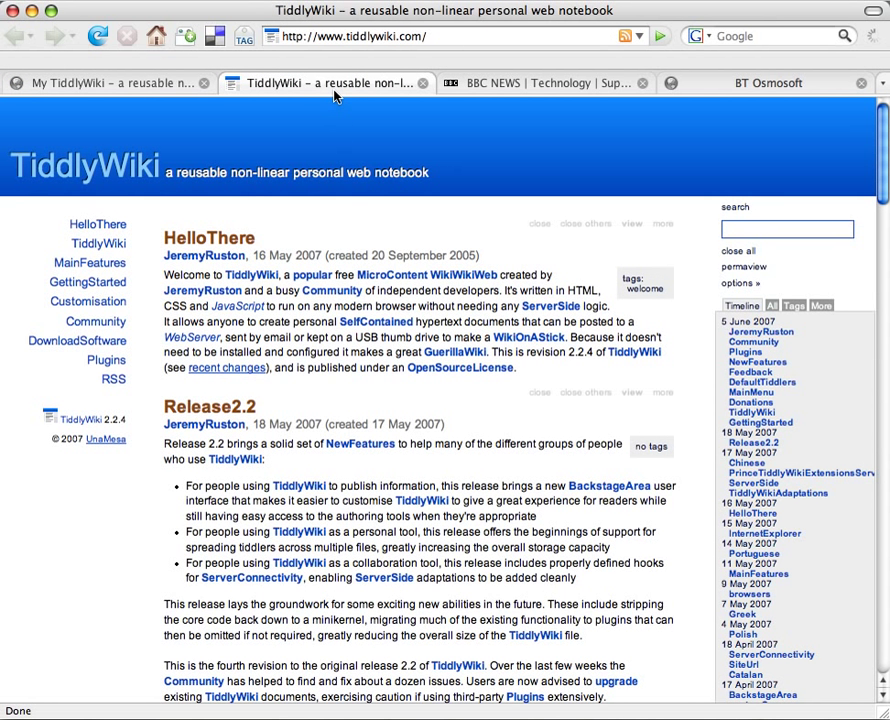
left_click(150, 83)
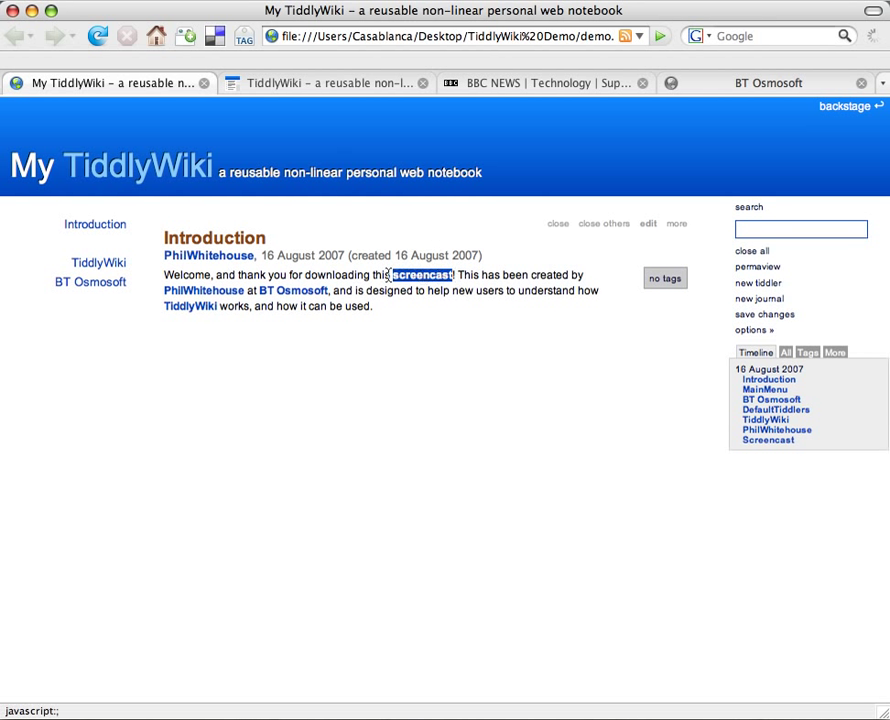
left_click(197, 309)
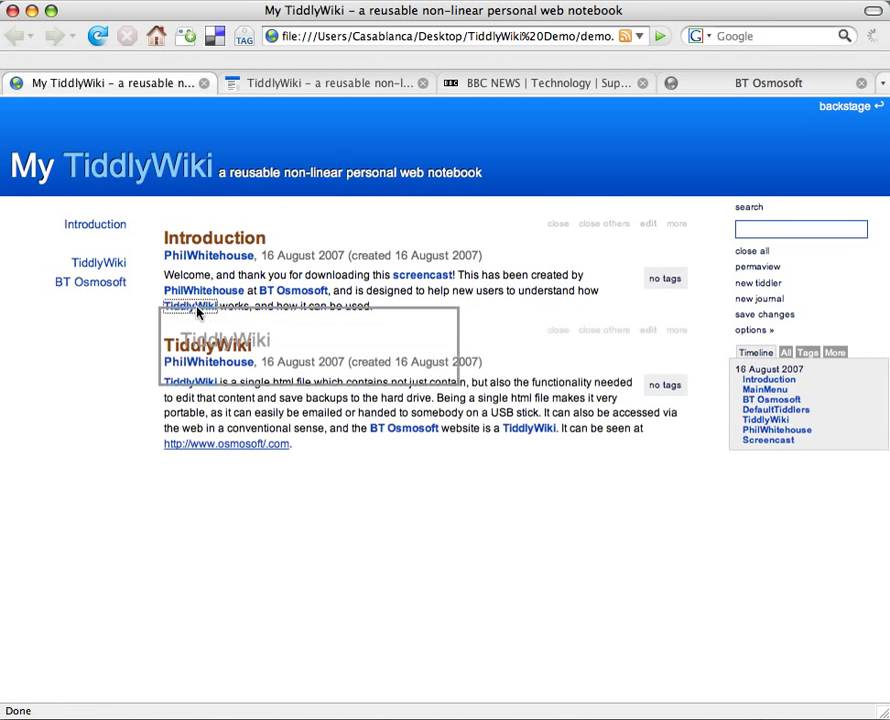
left_click(210, 292)
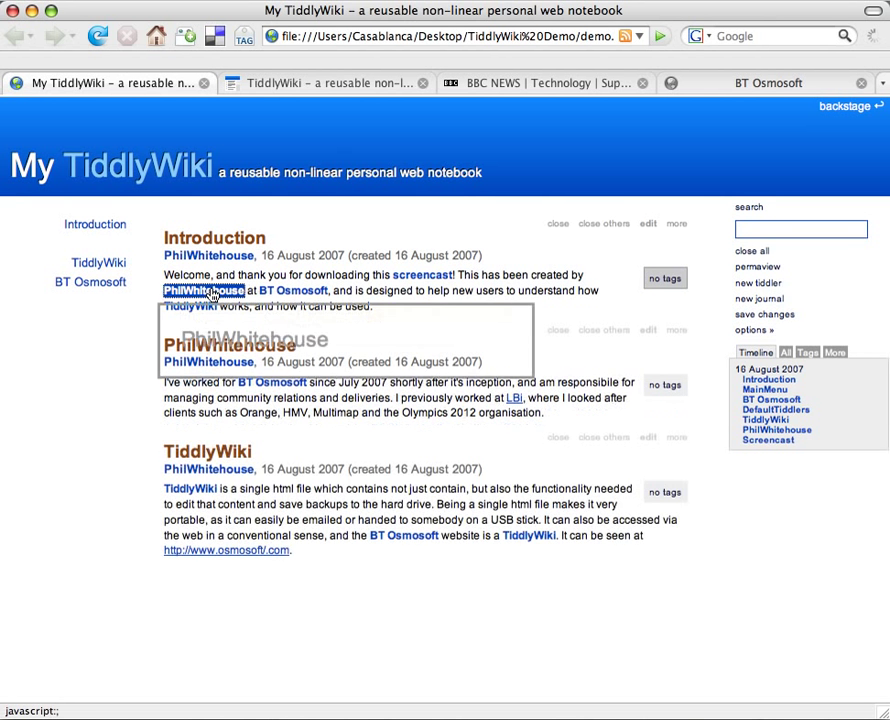
left_click(293, 291)
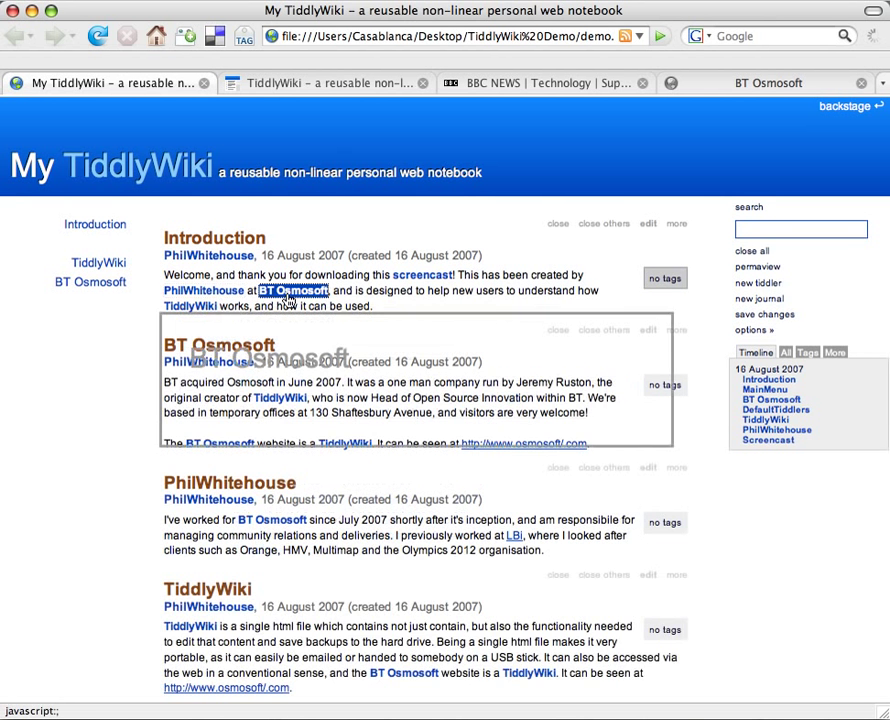
left_click(420, 273)
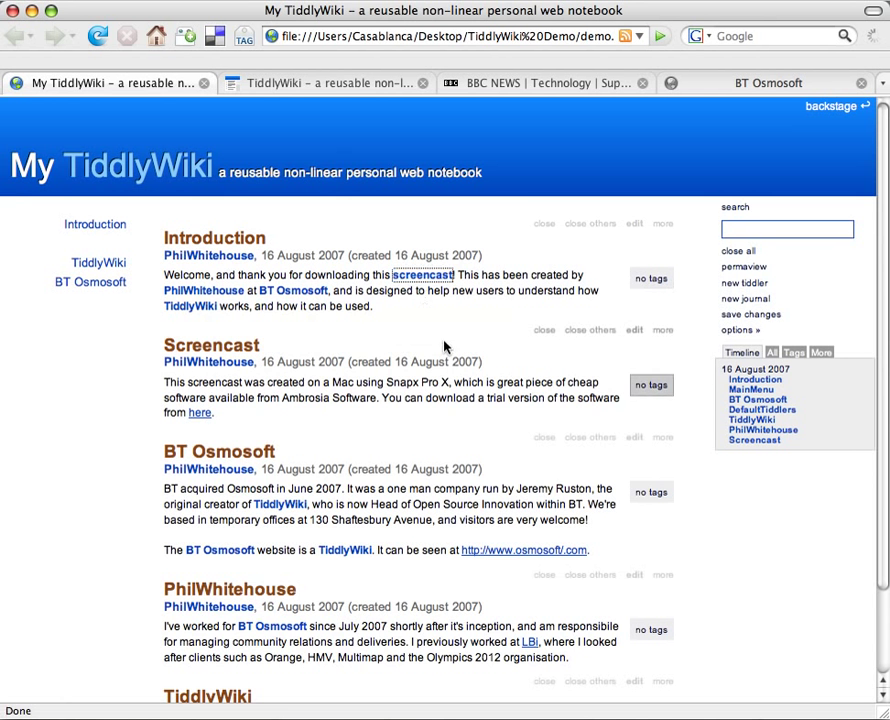
left_click(281, 506)
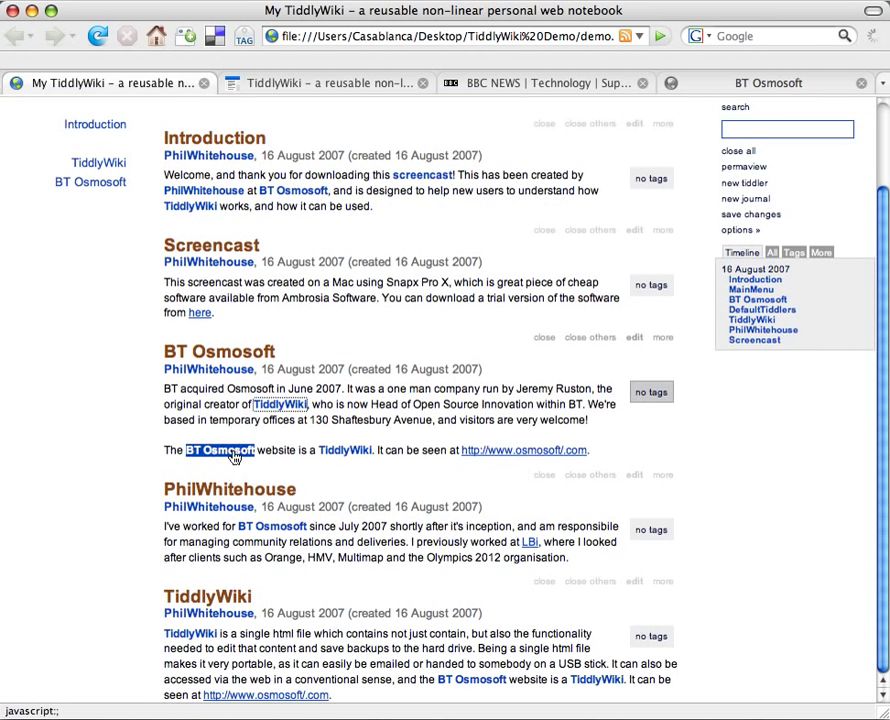
left_click(274, 526)
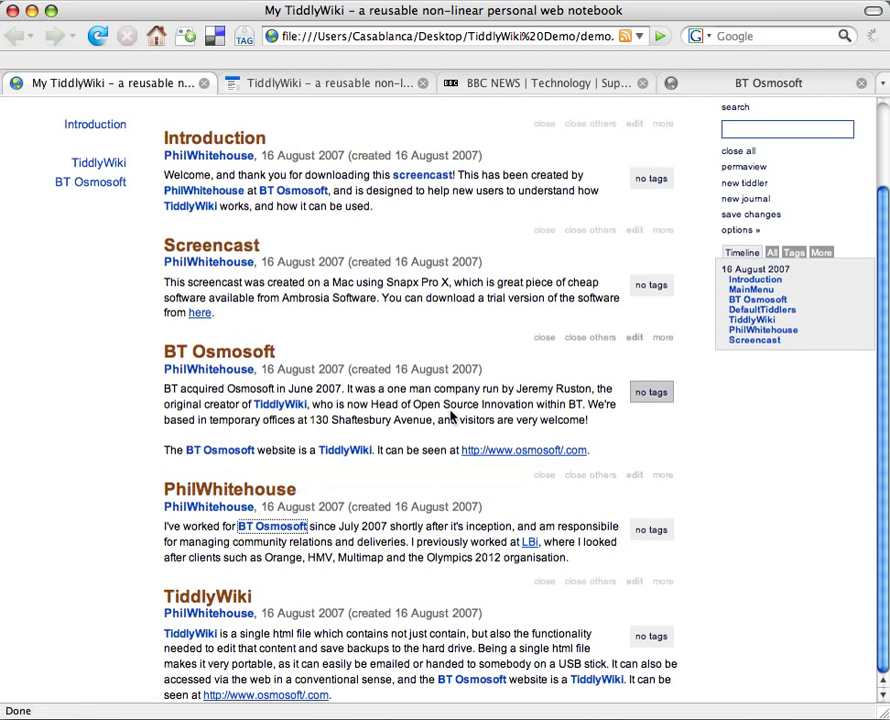
Close the BT Osmosoft and Screencast tiddlers individually, and close all remaining tiddlers except Introduction
left_click(540, 338)
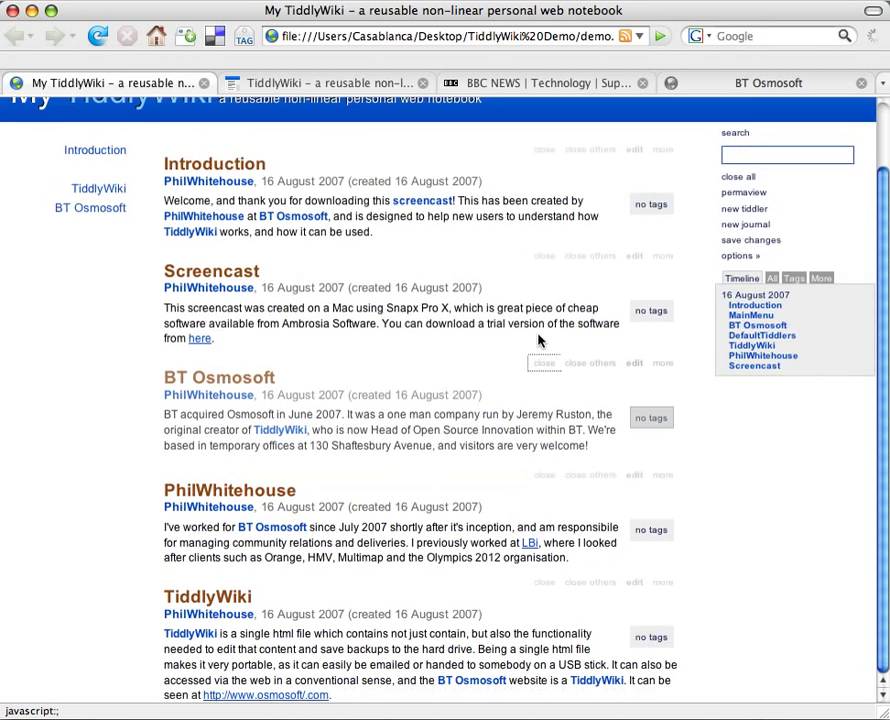
left_click(563, 385)
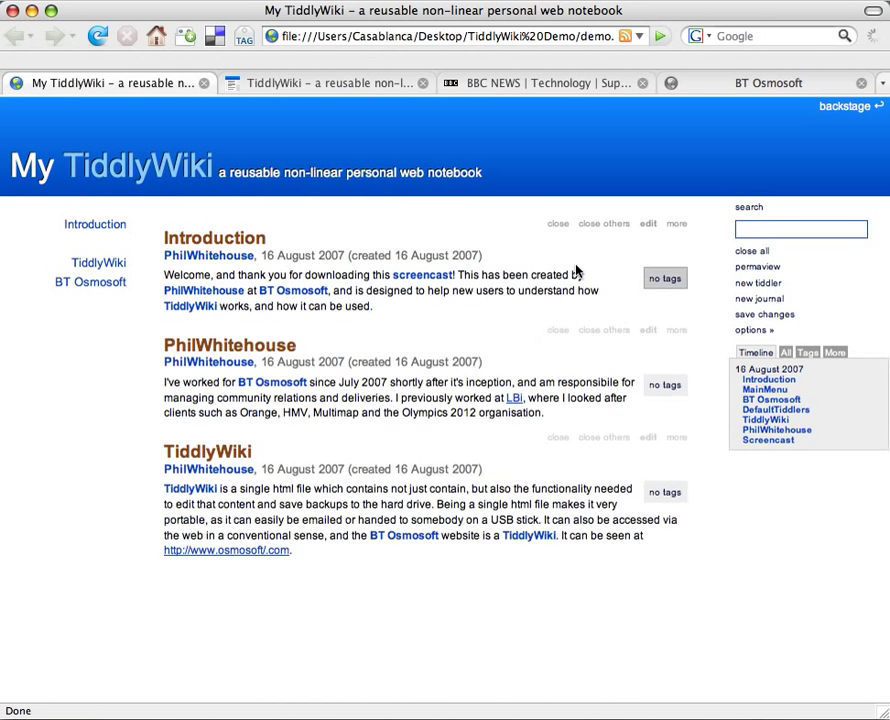
left_click(600, 225)
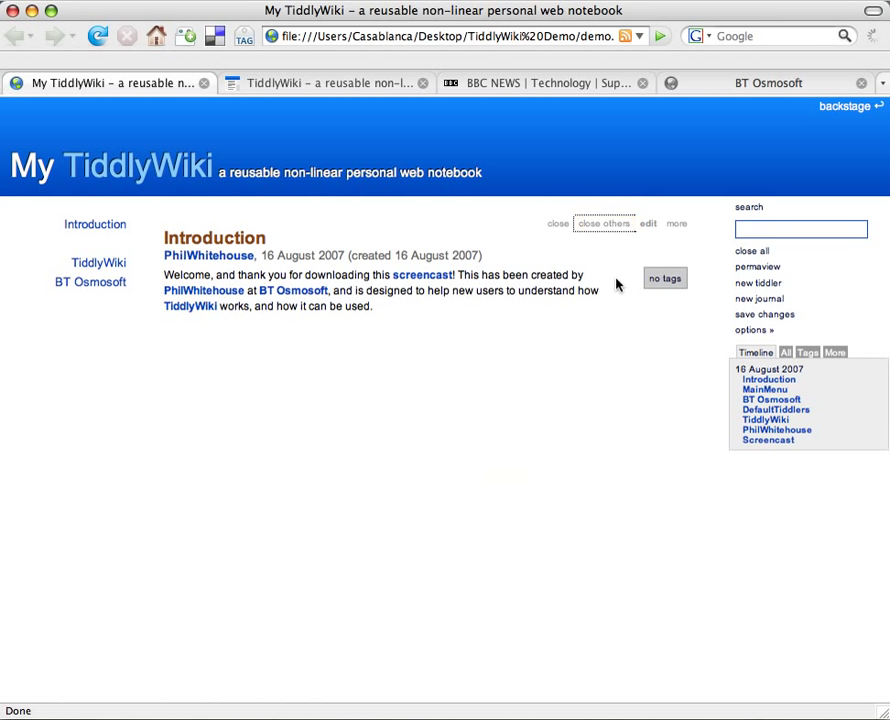
Close all open tiddlers at once and reopen the Introduction tiddler
left_click(748, 256)
double_click(111, 230)
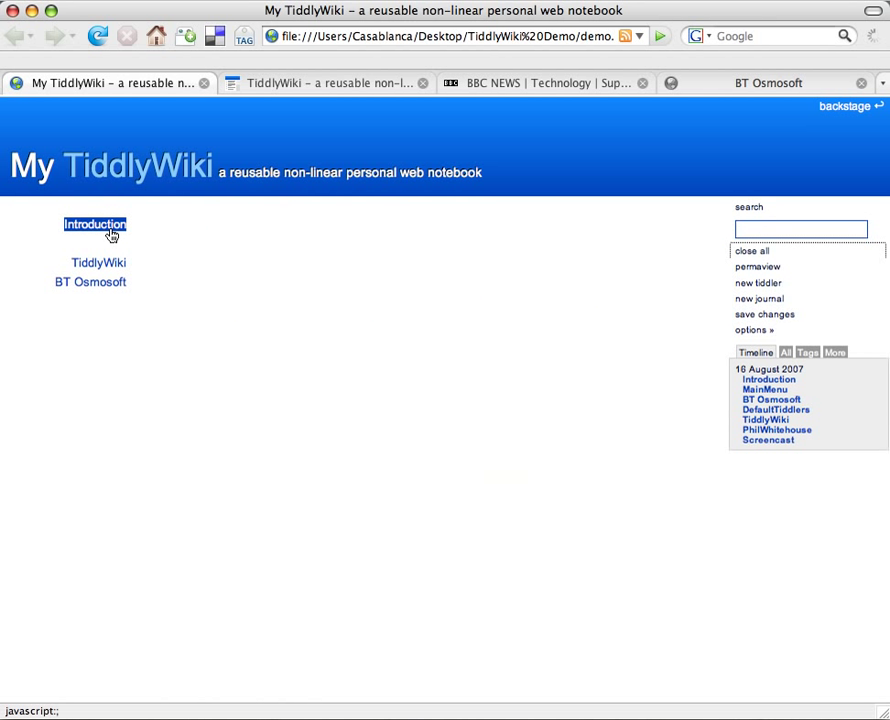
left_click(111, 234)
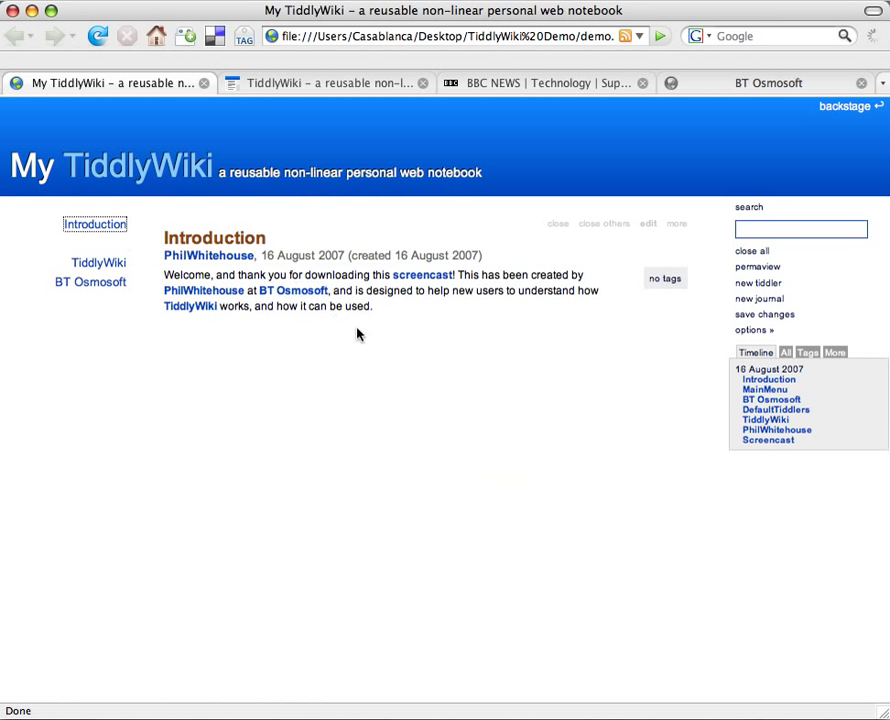
Add the paragraph "We're now in edit mode." at the end of the Introduction tiddler and finish editing
double_click(517, 299)
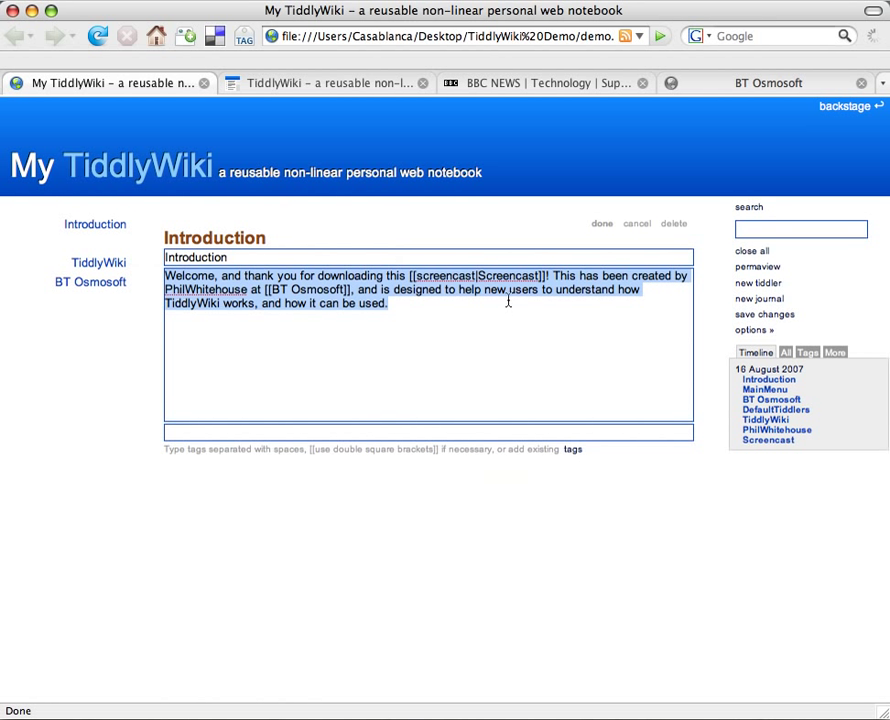
left_click(507, 304)
key("Return")
key("Return")
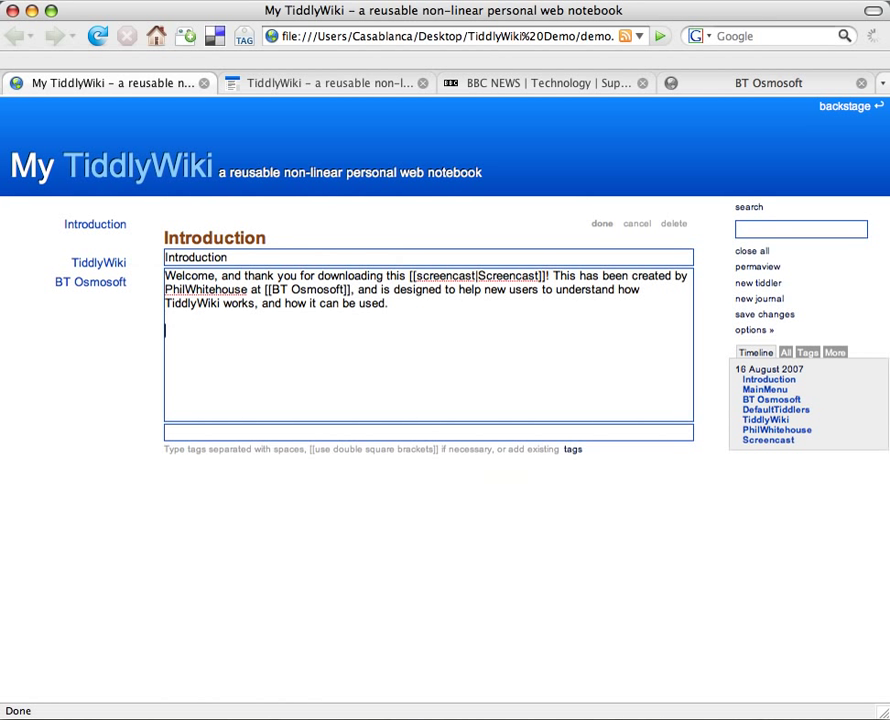
type("We're now in edi")
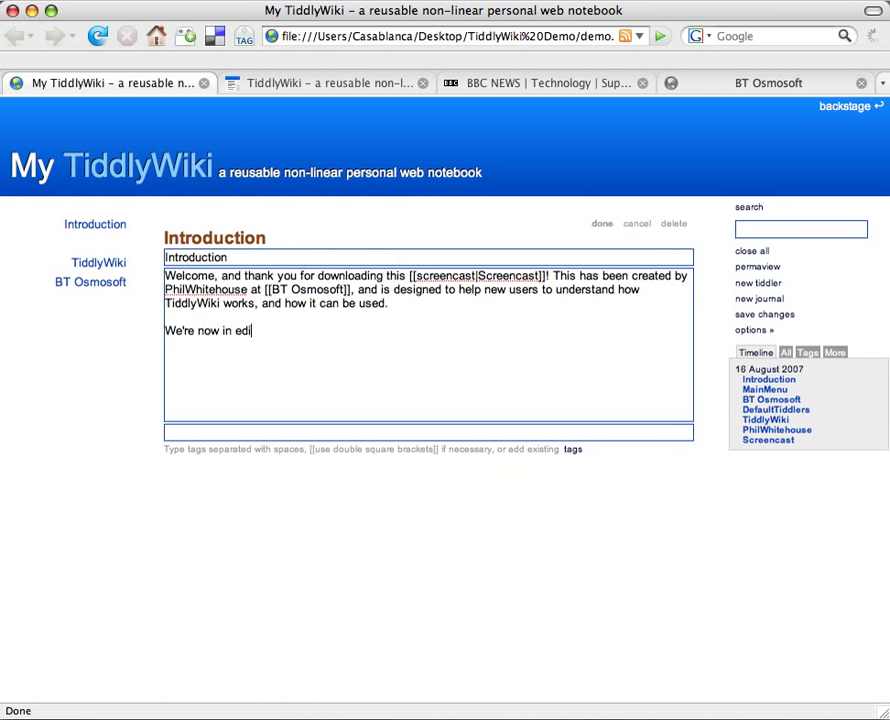
type("t mode.")
left_click(604, 226)
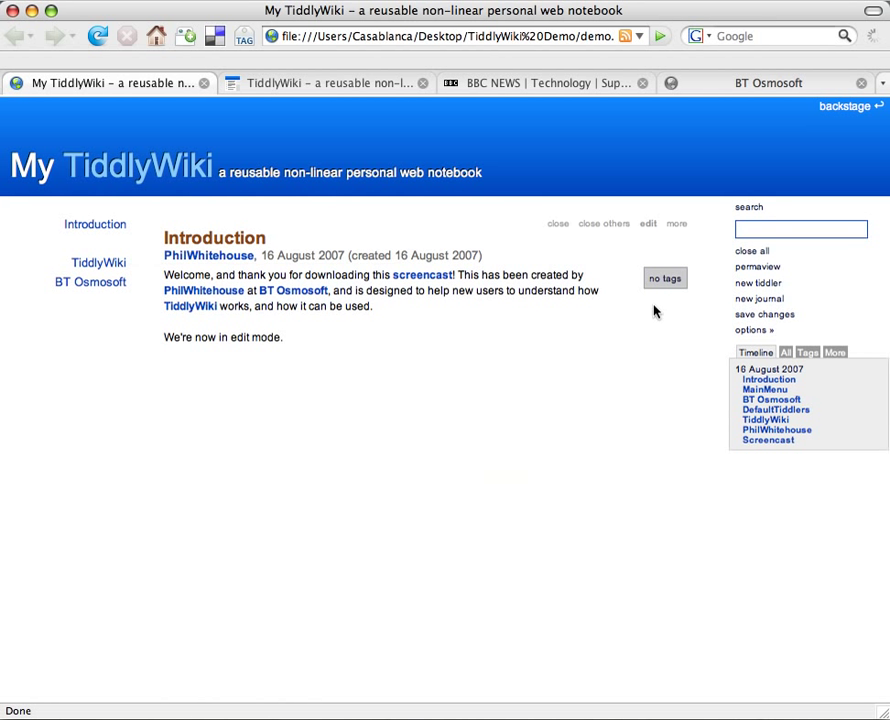
Create a new tiddler and copy the highlighted opening paragraphs of the BBC News article "Super solution for Rubik's cube"
left_click(750, 285)
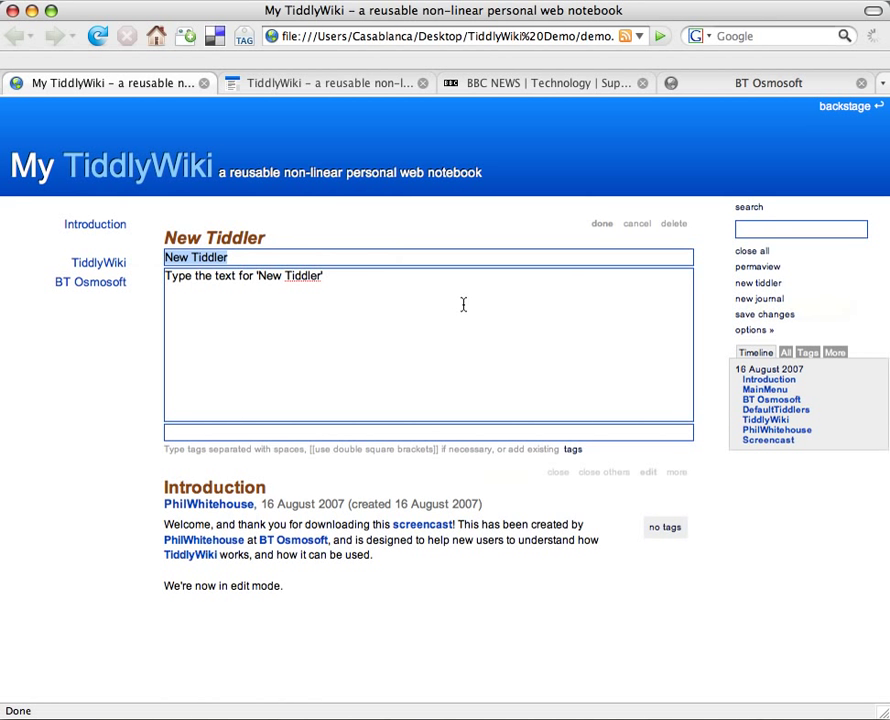
left_click(536, 88)
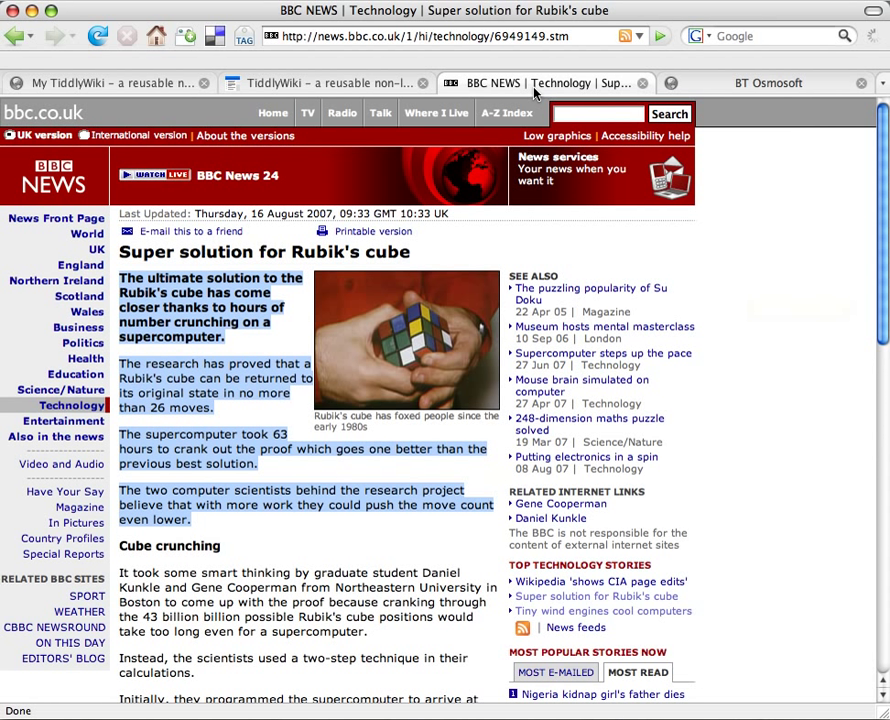
right_click(234, 295)
left_click(256, 308)
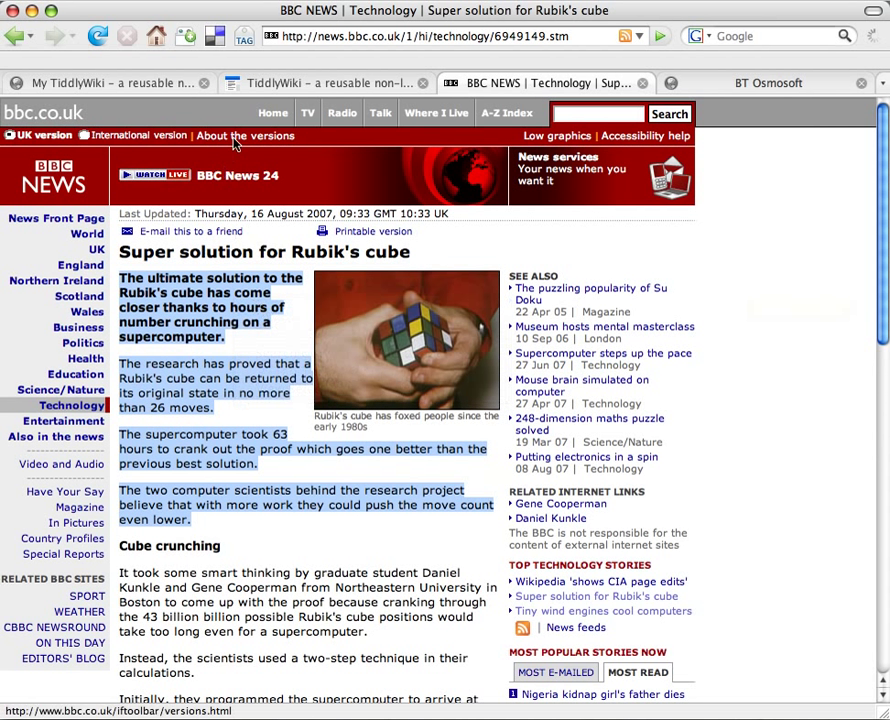
Title the new tiddler "Rubik's cube", replace its placeholder text with the copied article paragraphs and finish editing
left_click(150, 84)
type("R")
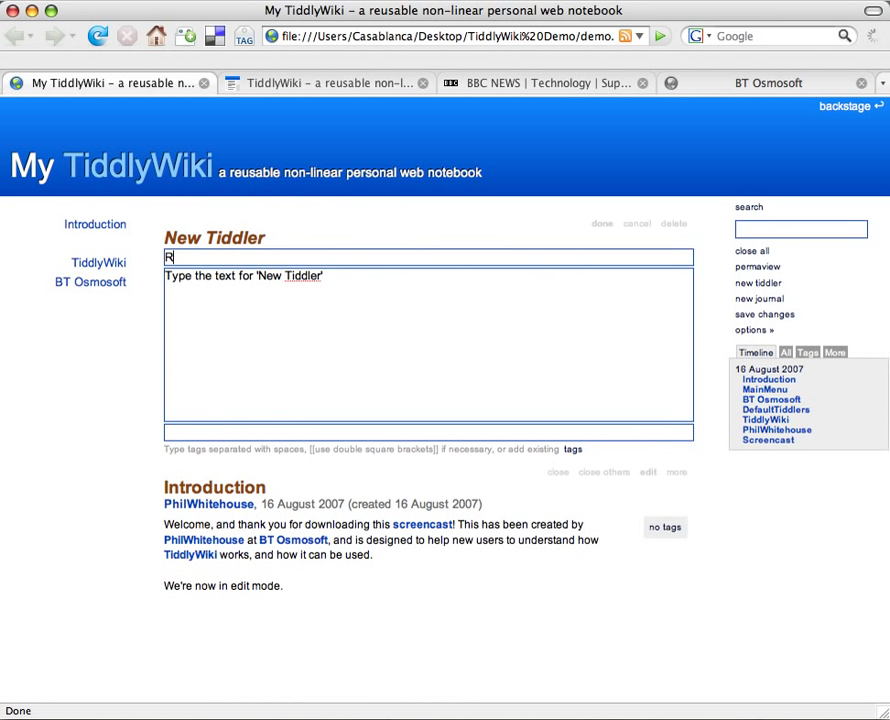
type("ubik's cube")
key("Tab")
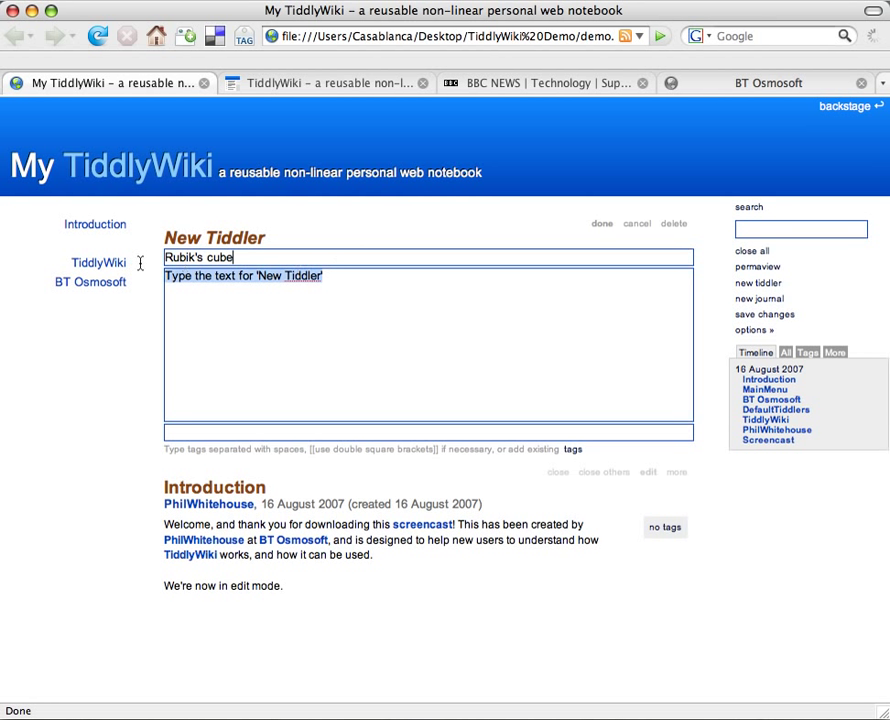
right_click(208, 278)
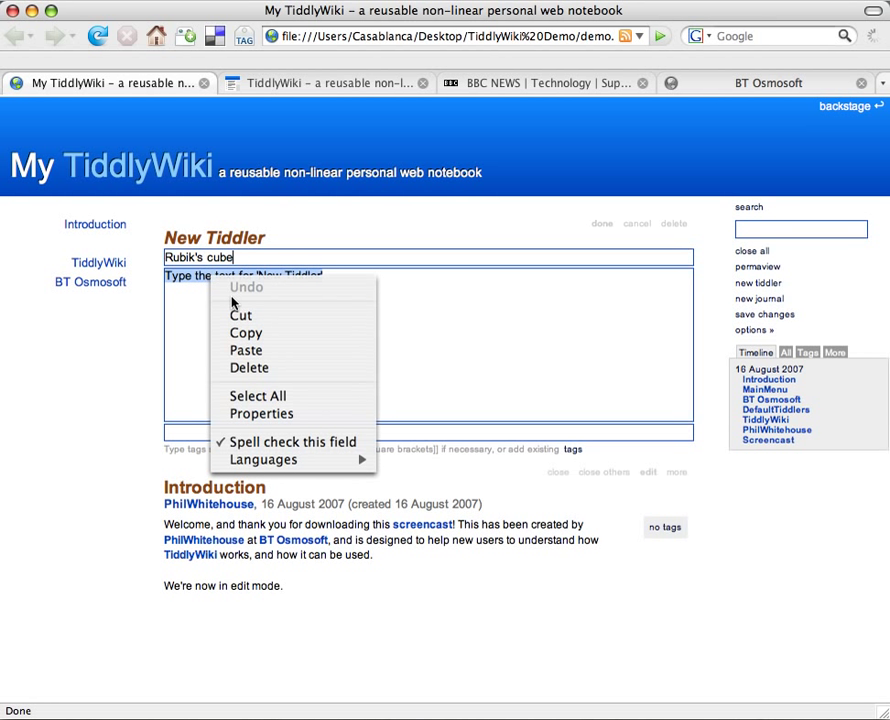
left_click(260, 350)
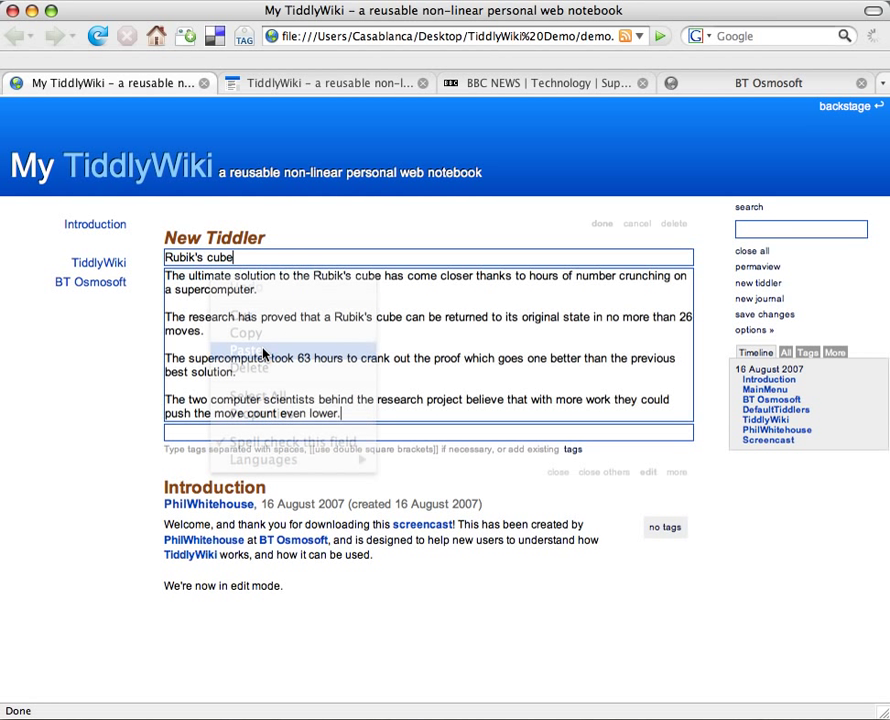
left_click(602, 224)
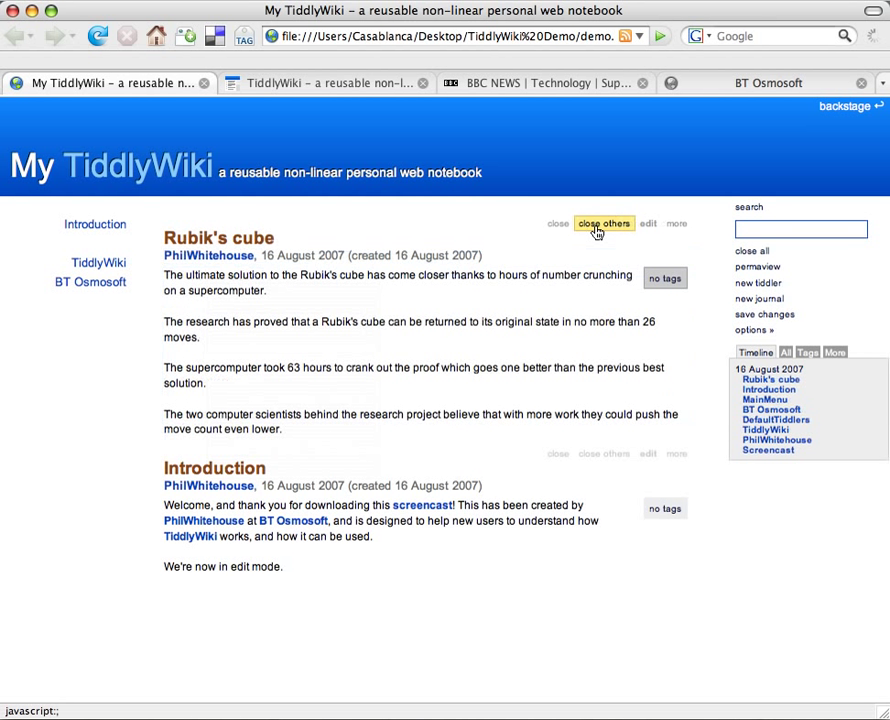
Add the link [[BT Osmosoft]] as a final paragraph of the Rubik's cube tiddler, finish editing and follow the link
double_click(422, 415)
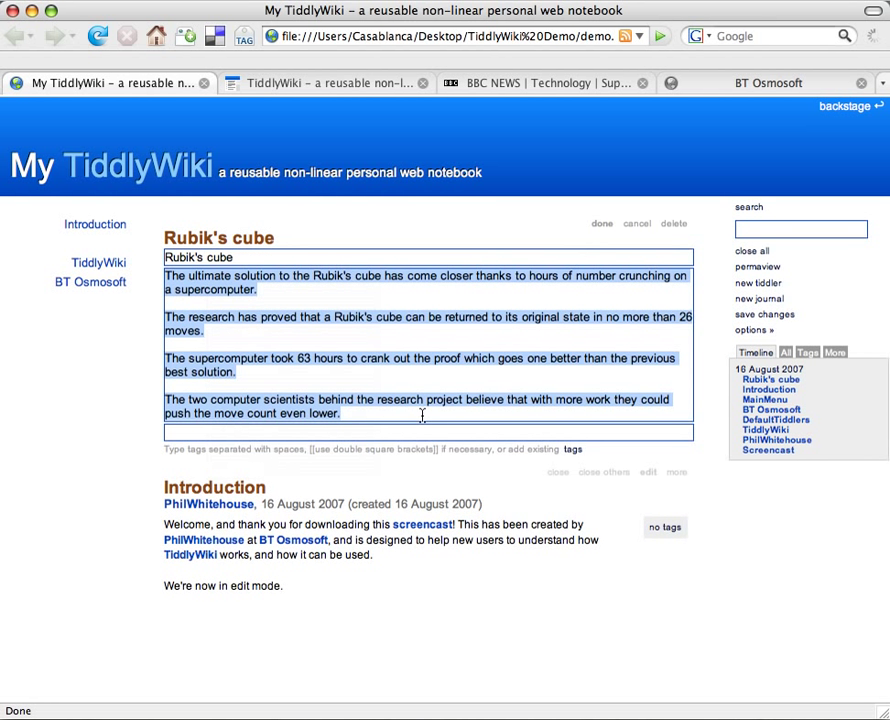
left_click(499, 408)
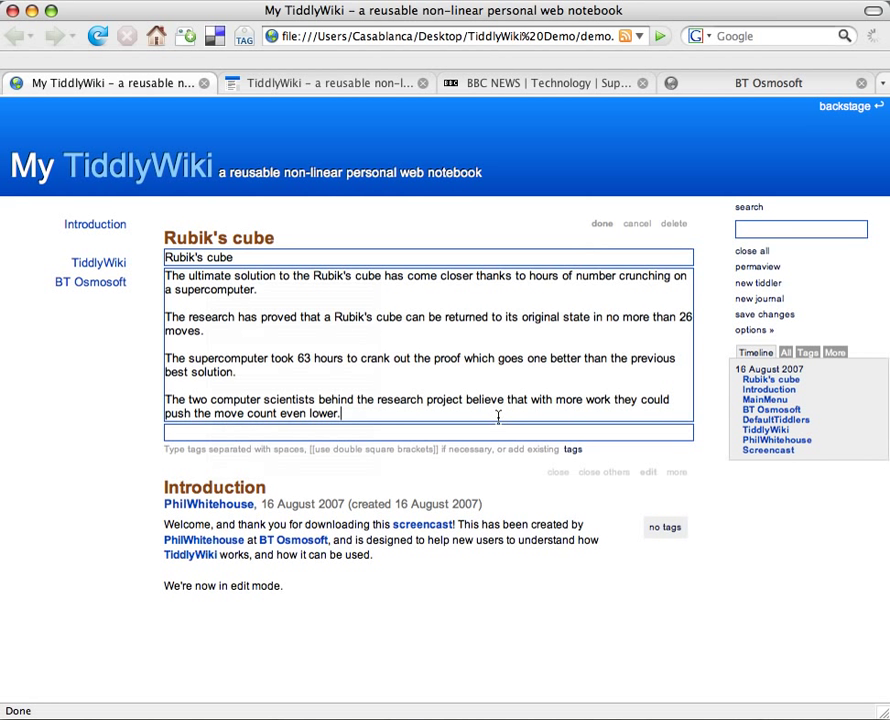
left_click(498, 415)
key("Return")
key("Return")
type("[[")
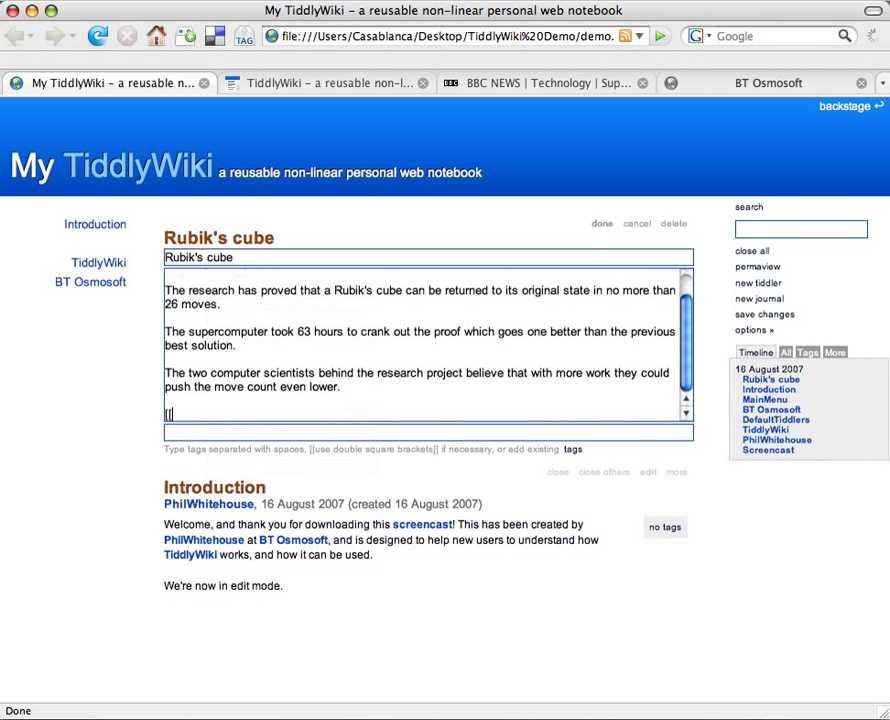
type("BT Osm")
type("osf")
type("ft]]")
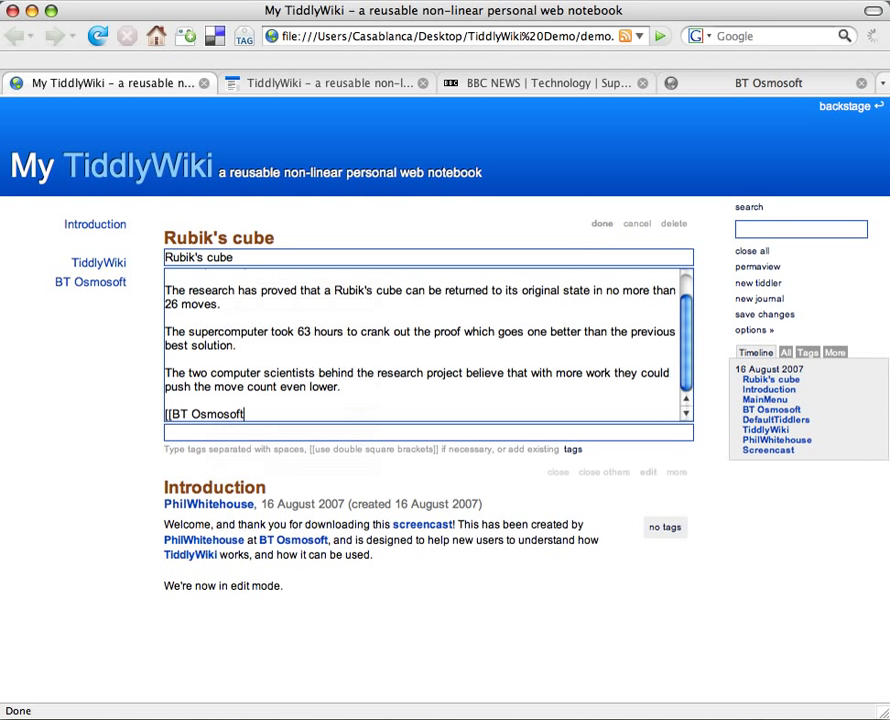
left_click(603, 225)
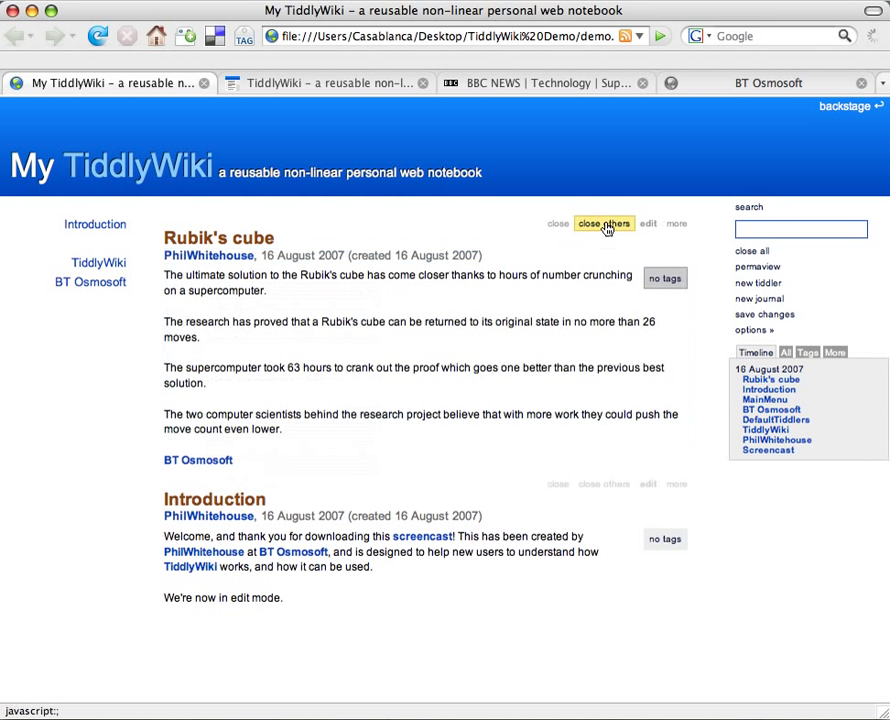
left_click(220, 463)
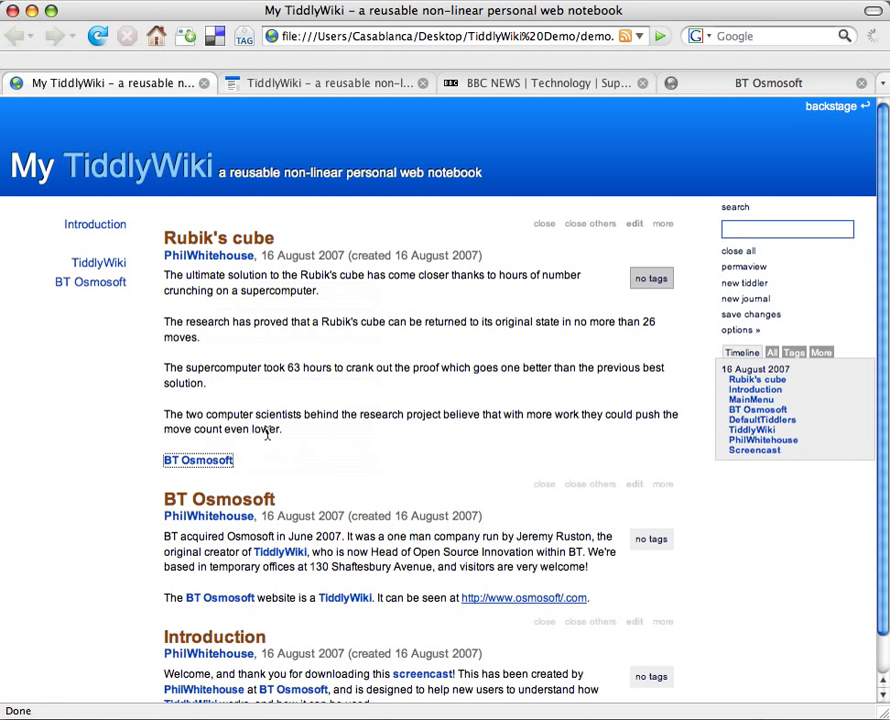
Add the link [[Tony Blair]] on a new line below the BT Osmosoft link in the Rubik's cube tiddler and finish editing
double_click(481, 383)
left_click(530, 378)
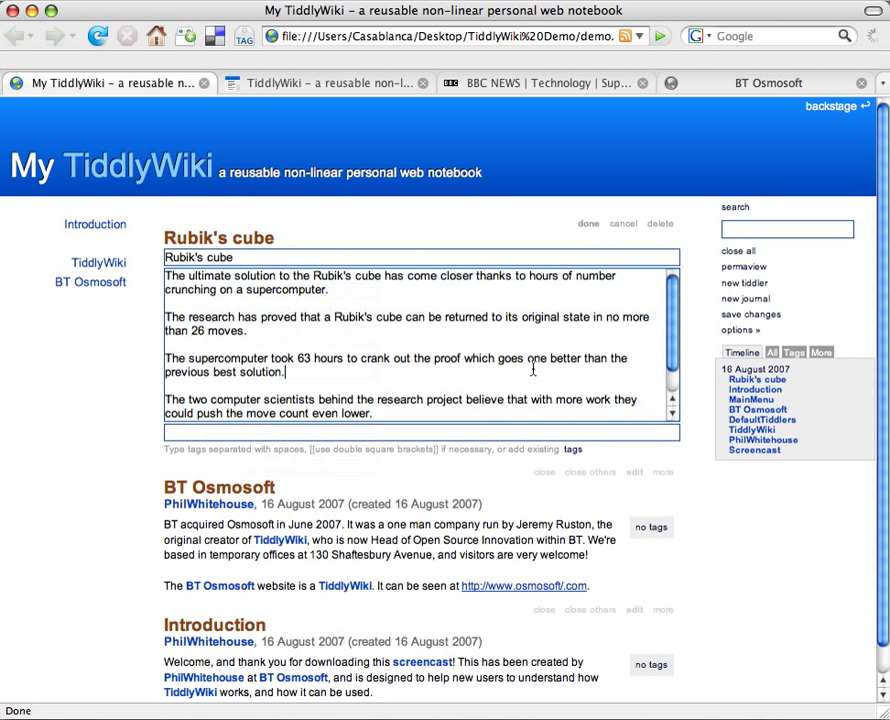
left_click(528, 411)
key("Return")
key("Return")
type("[[BT Osmosoft]]")
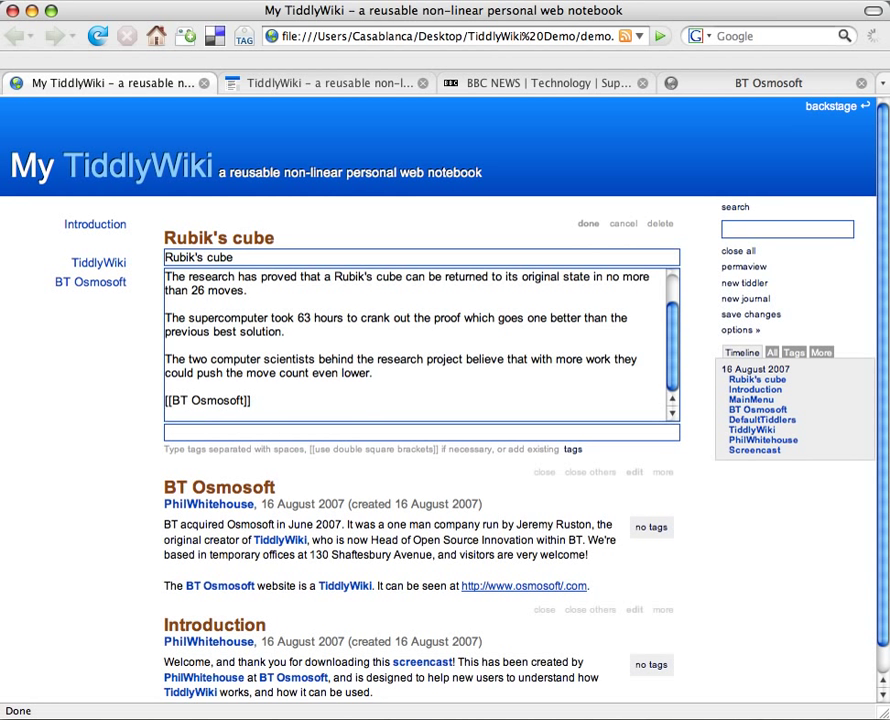
key("Return")
type("[[Tony Blair]]")
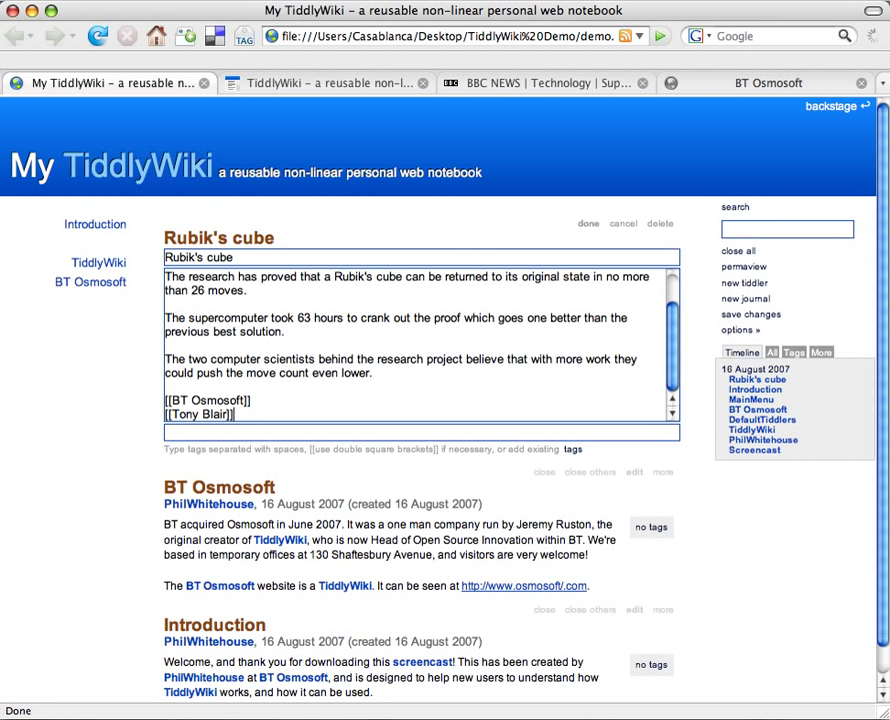
left_click(589, 226)
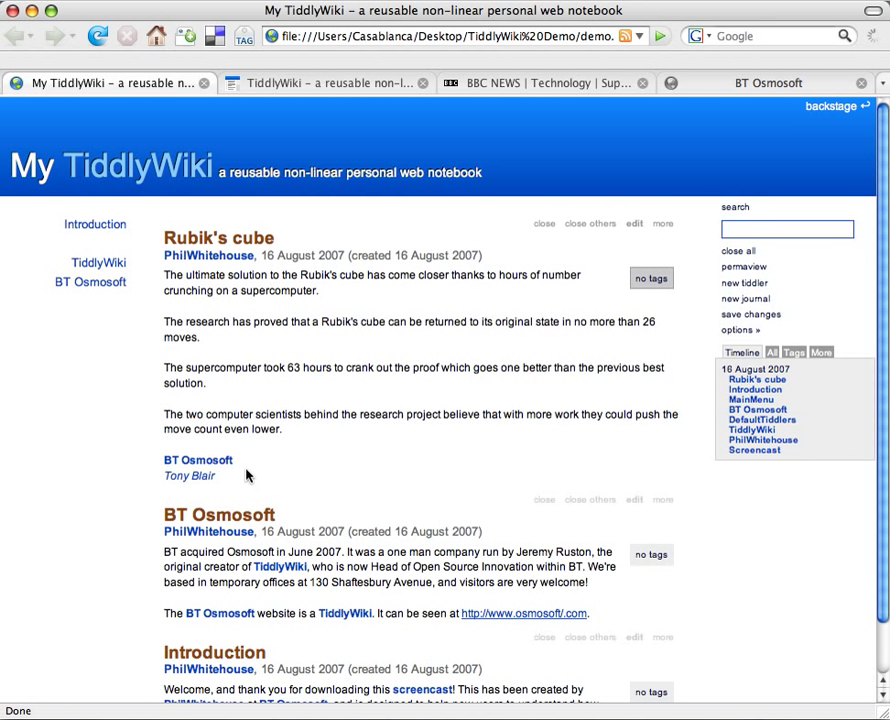
Follow the Tony Blair link and create the missing tiddler with the text "Tony was in charge"
left_click(192, 477)
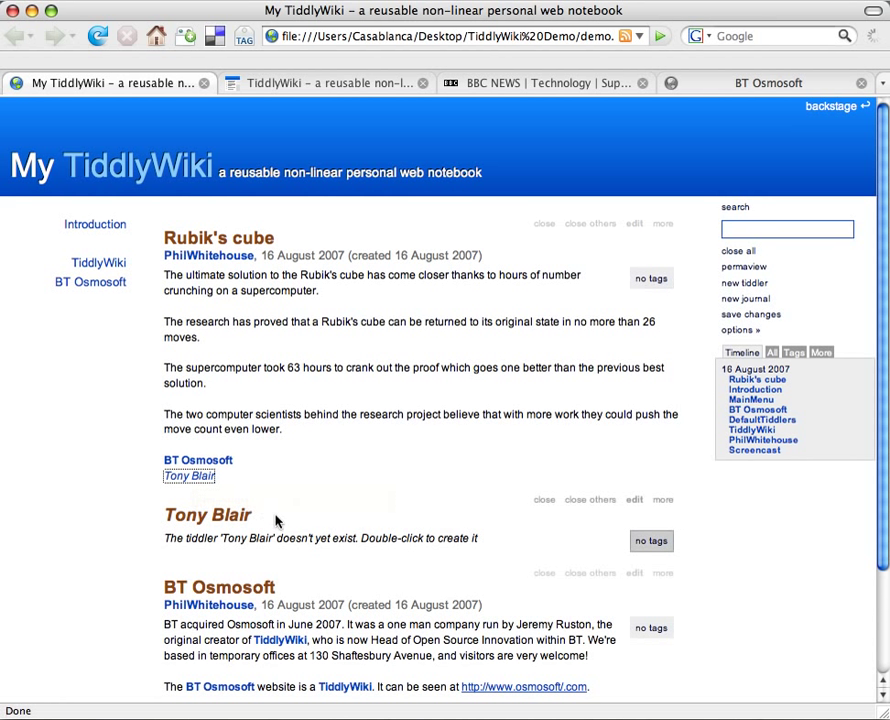
double_click(320, 537)
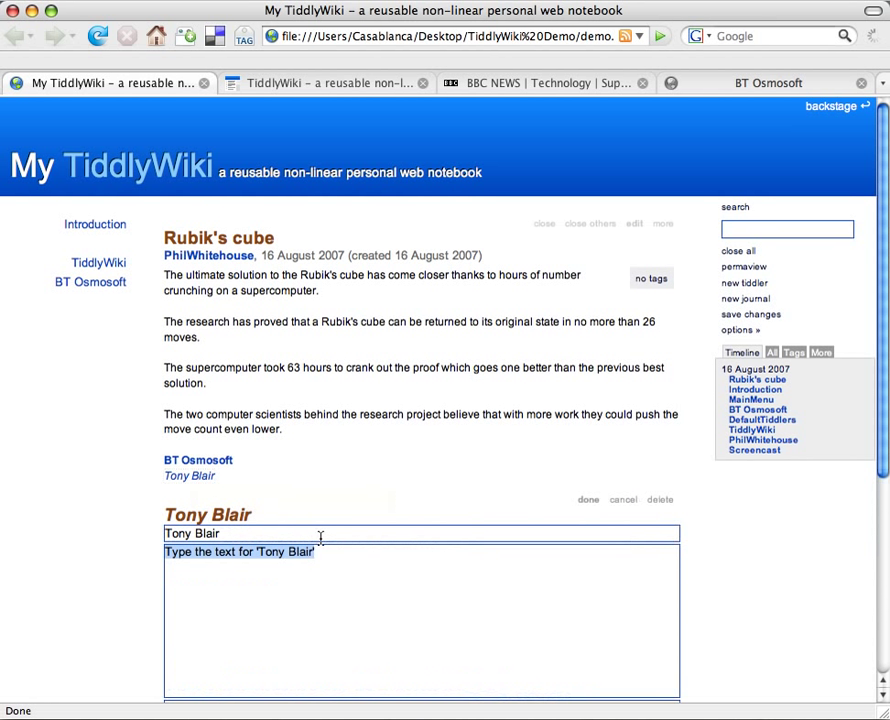
type("To")
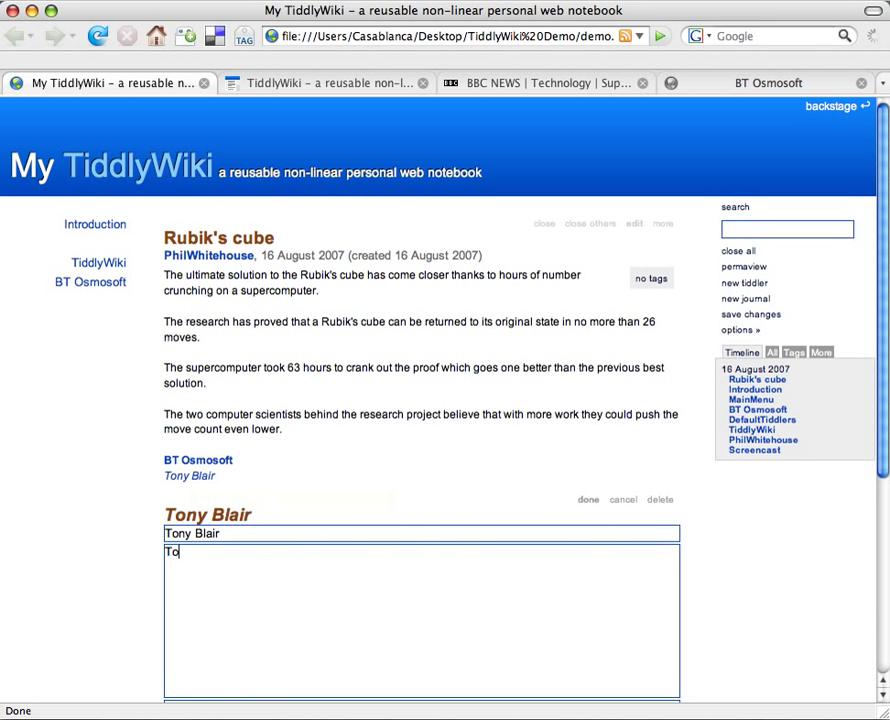
type("ny was in charge")
left_click(586, 499)
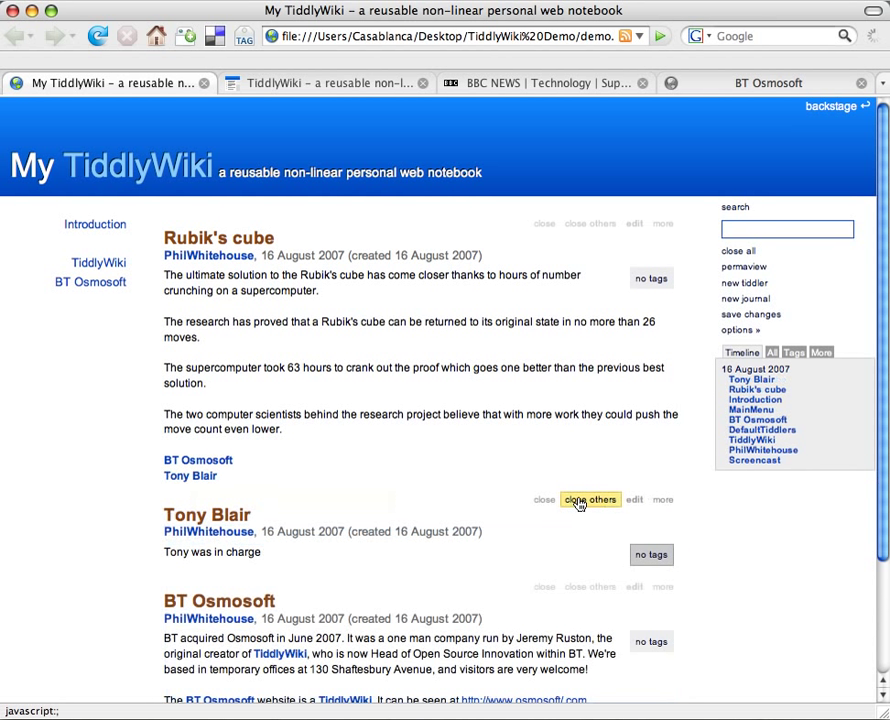
Add the link GordonBrown on a new line below the Tony Blair link in the Rubik's cube tiddler and finish editing
double_click(455, 414)
left_click(455, 414)
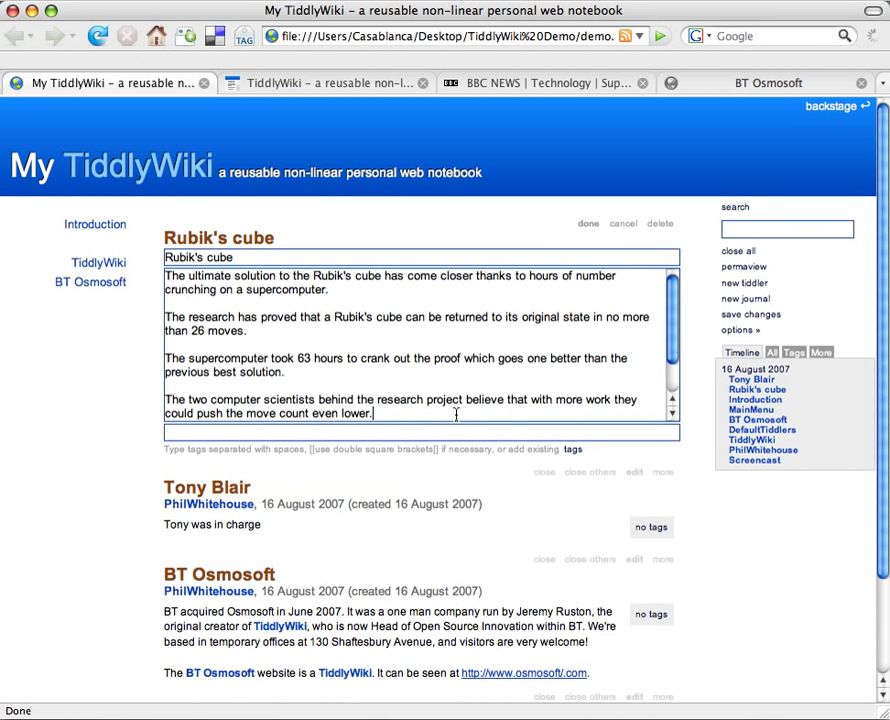
type("[[BT Osmosoft]] [[Tony Blair]]")
key("Return")
type("G")
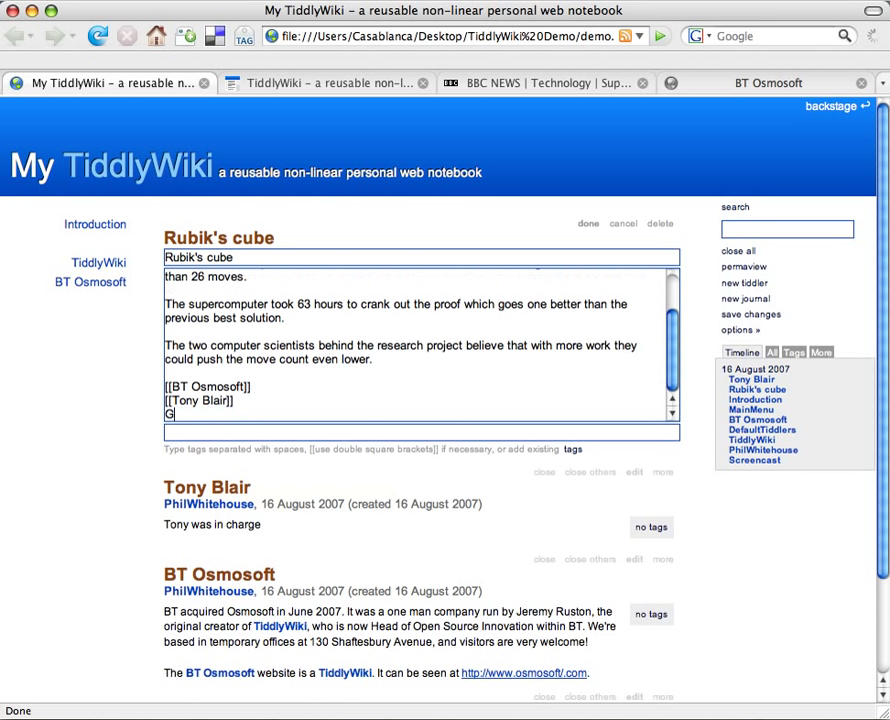
type("ordonBrown")
left_click(588, 224)
Follow the GordonBrown link and create the missing tiddler with the text "Gordon is now in charge"
left_click(214, 491)
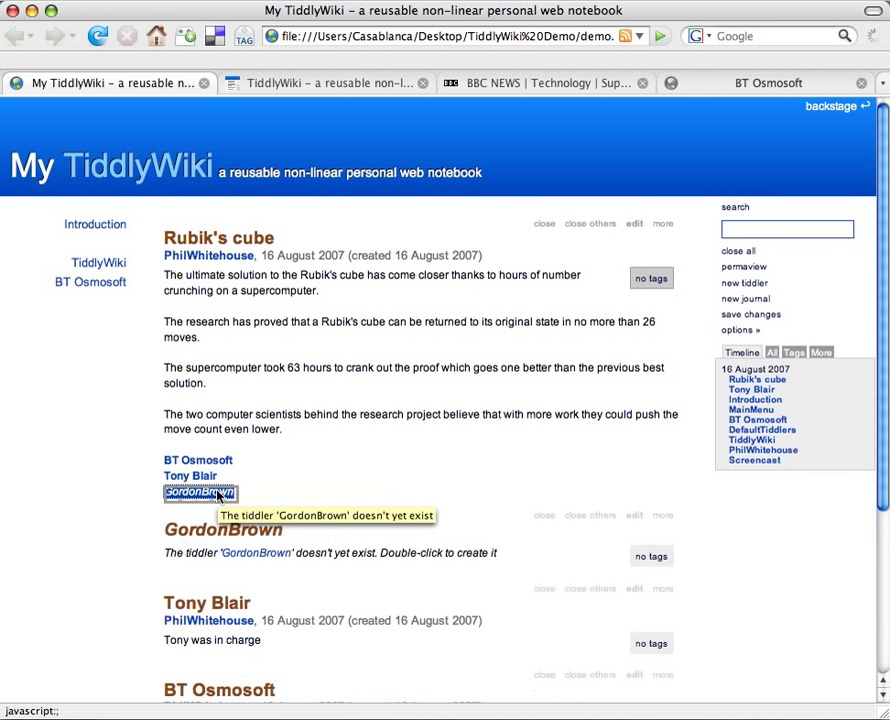
double_click(363, 555)
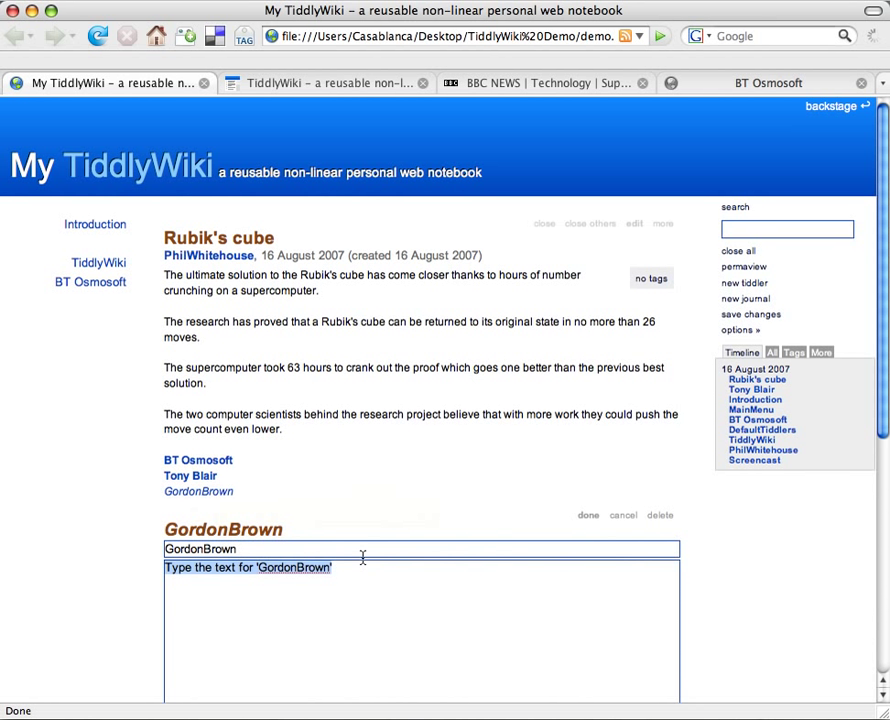
type("Gordon is n")
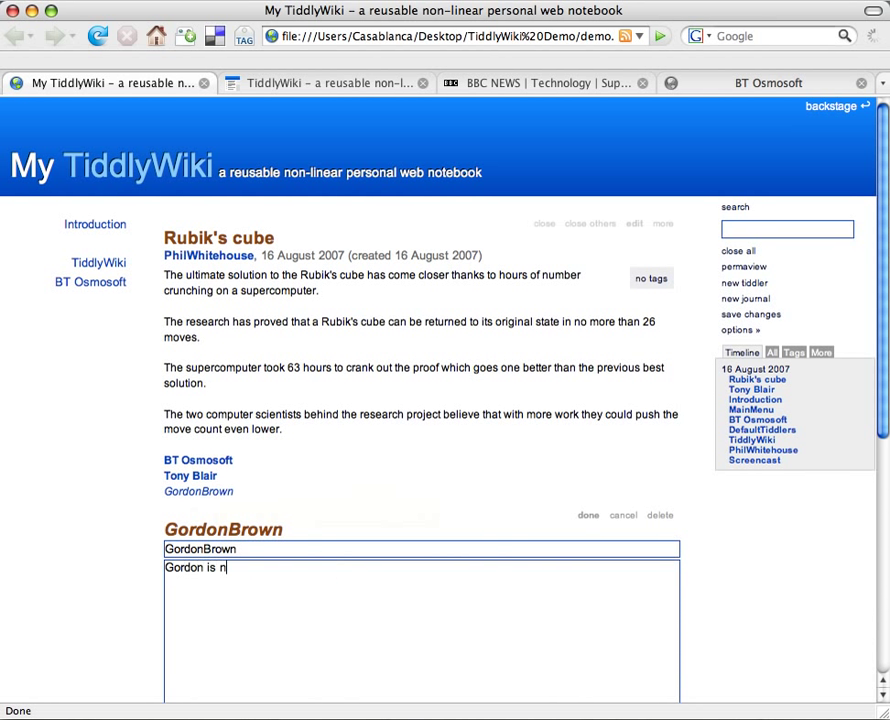
type("ow in charge")
left_click(587, 520)
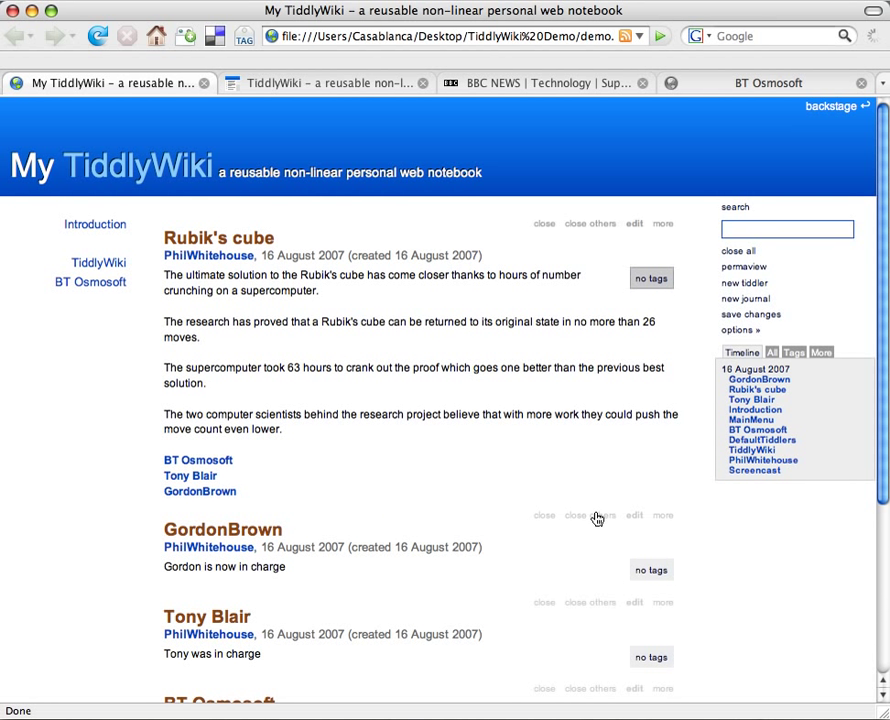
Close the GordonBrown, Tony Blair, BT Osmosoft and Rubik's cube tiddlers, keeping only Introduction open
left_click(544, 516)
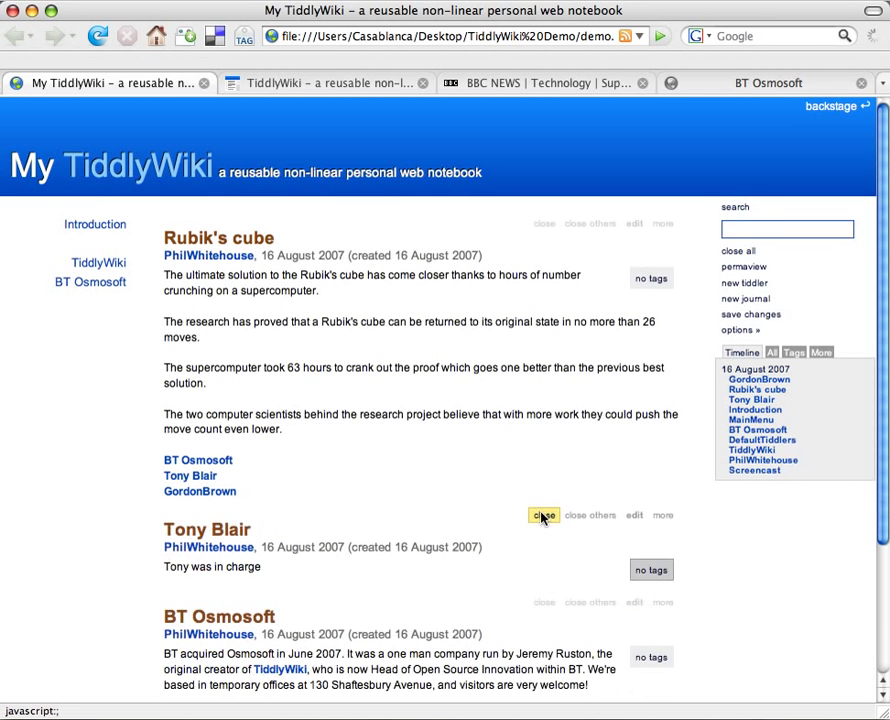
left_click(544, 518)
left_click(543, 518)
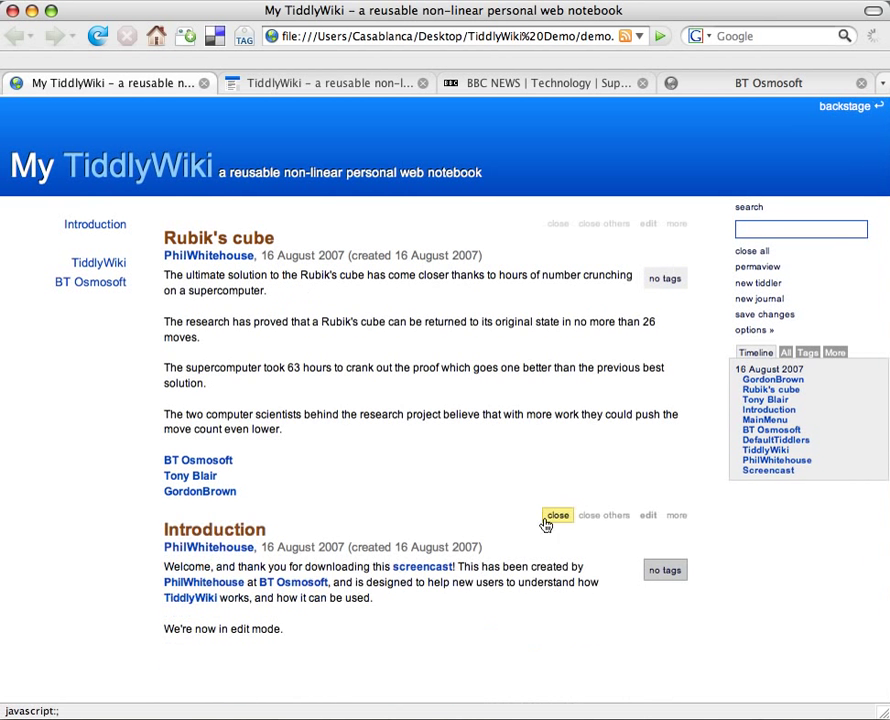
left_click(594, 517)
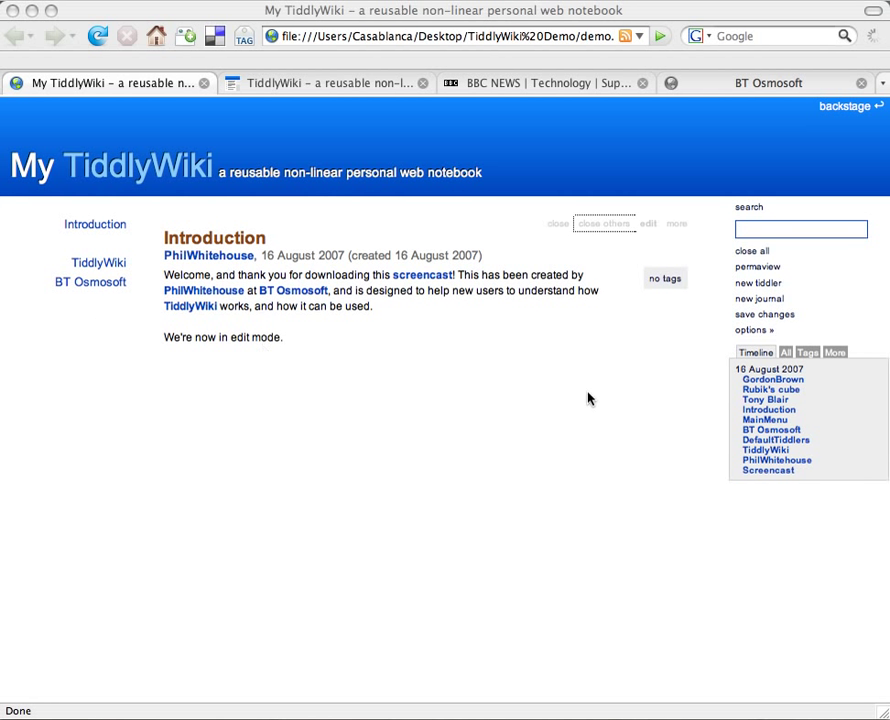
Open the shadowed MainMenu tiddler and add [[Tony Blair]] and GordonBrown on separate lines after a blank line below [[BT Osmosoft]], finishing the edit
left_click(835, 354)
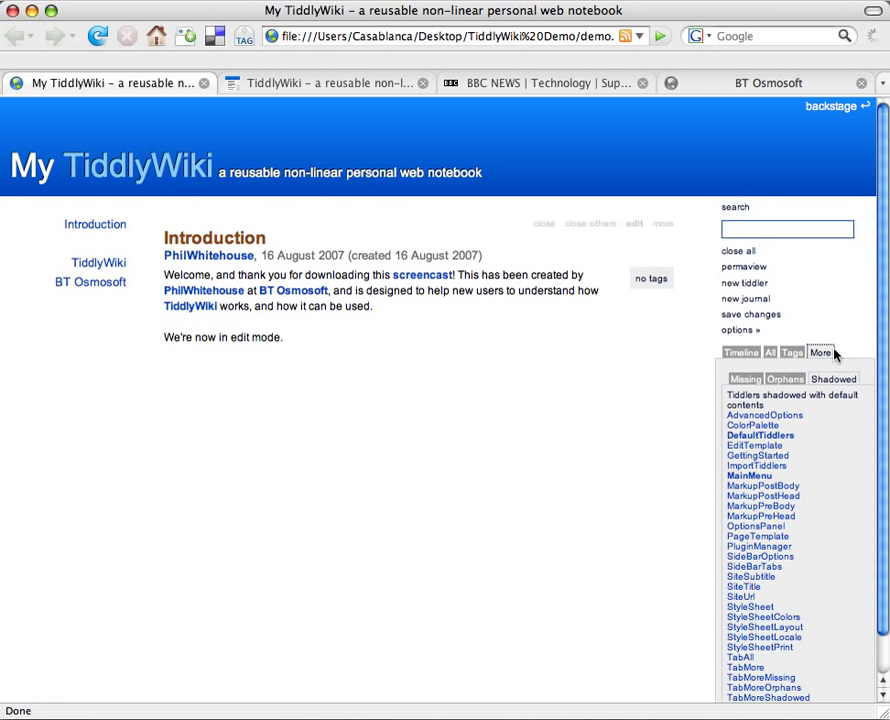
left_click(750, 476)
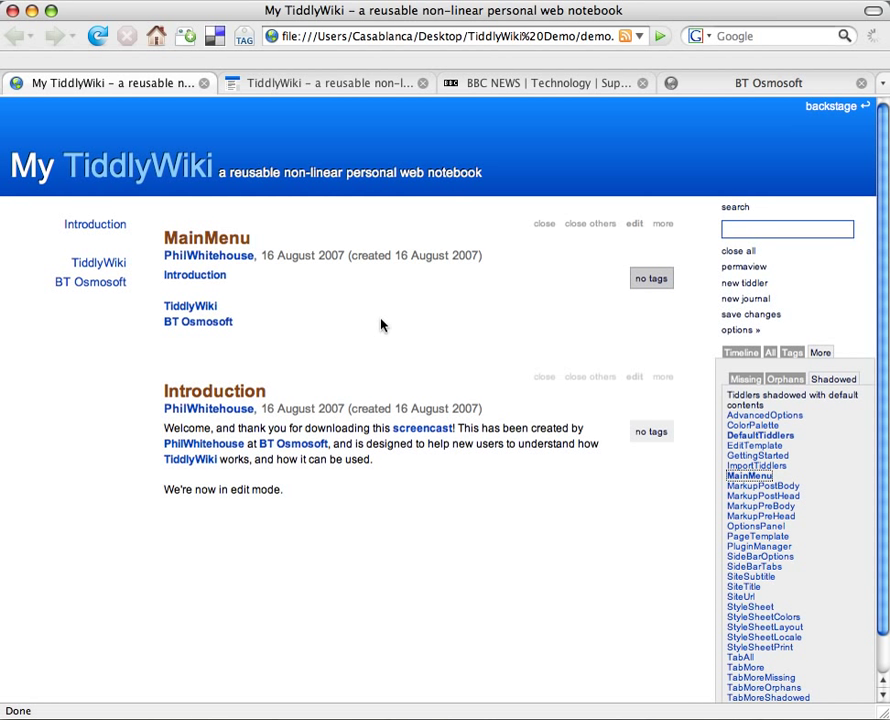
double_click(305, 316)
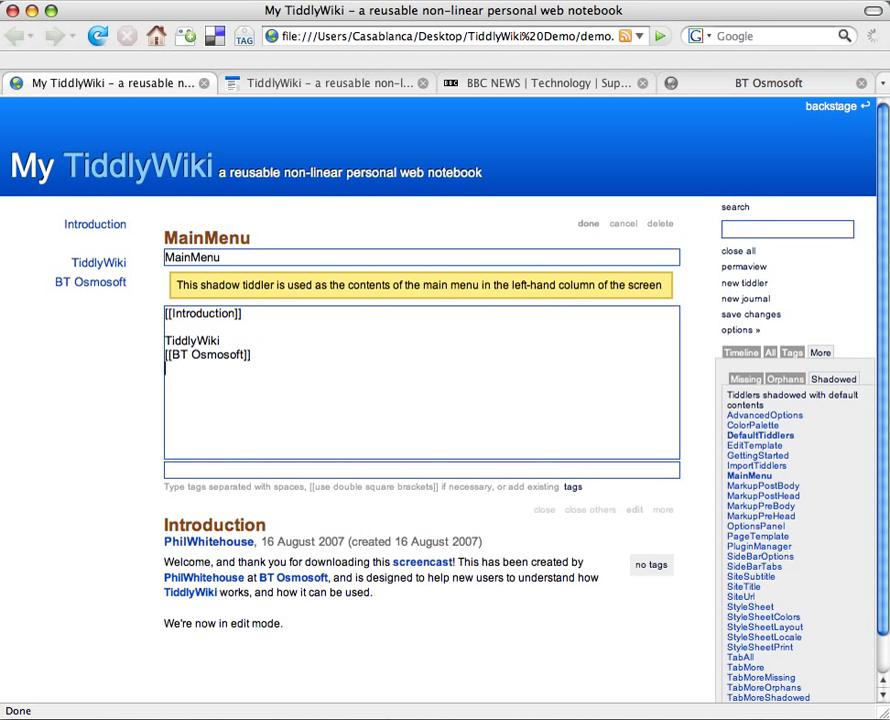
key("Return")
type("[[Tony Blair]]")
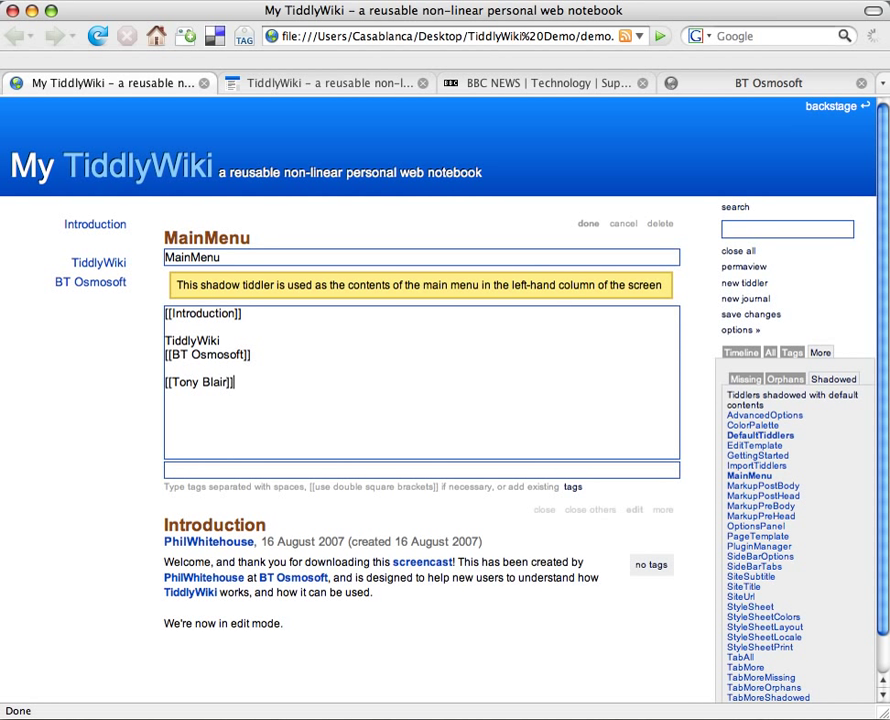
key("Return")
type("GordonBrown")
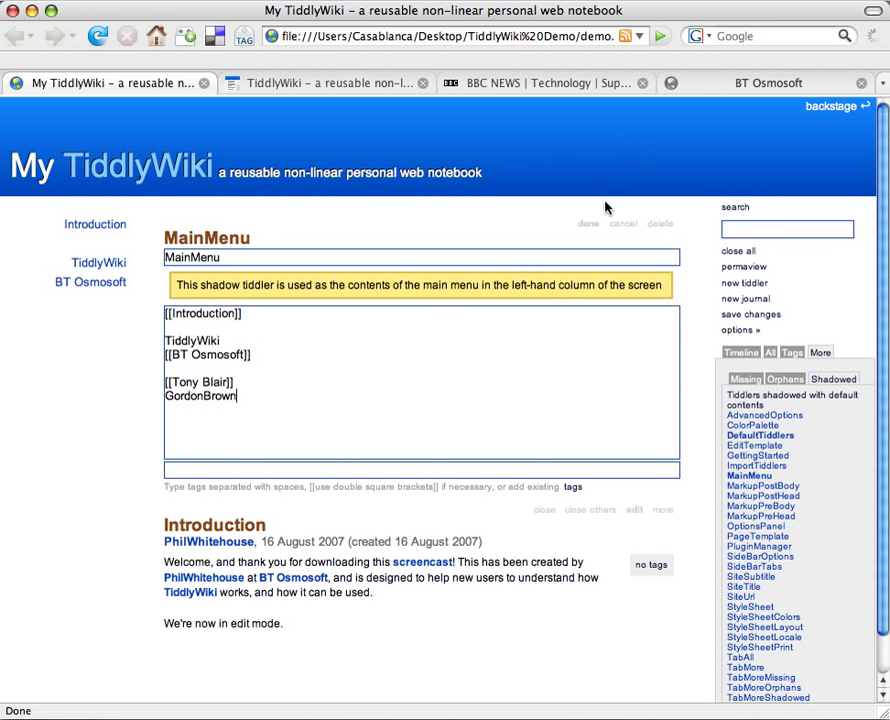
left_click(588, 224)
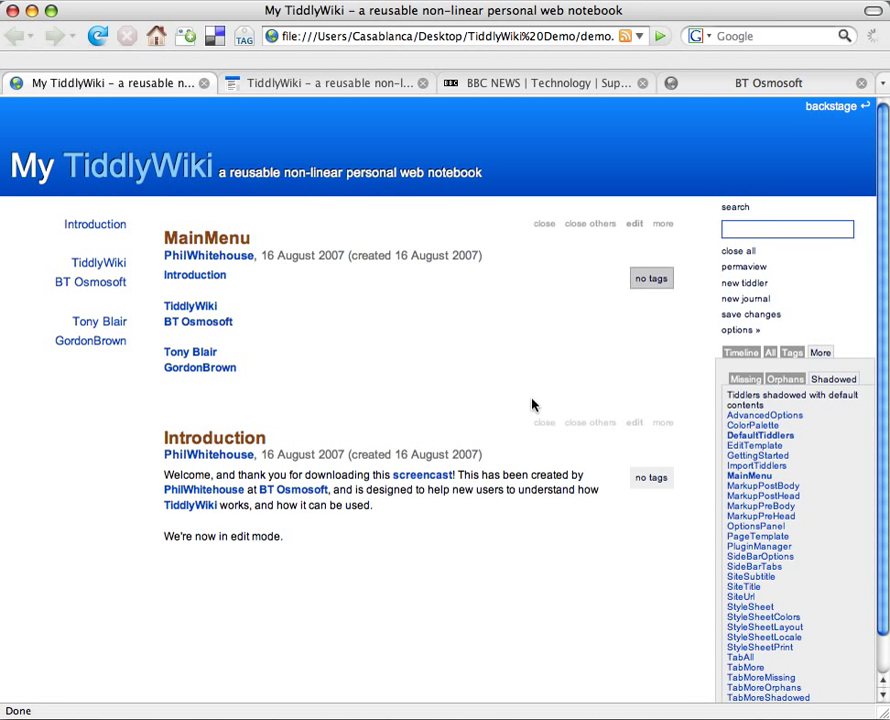
Close every tiddler except Introduction and search the wiki for "Osmosoft"
left_click(590, 422)
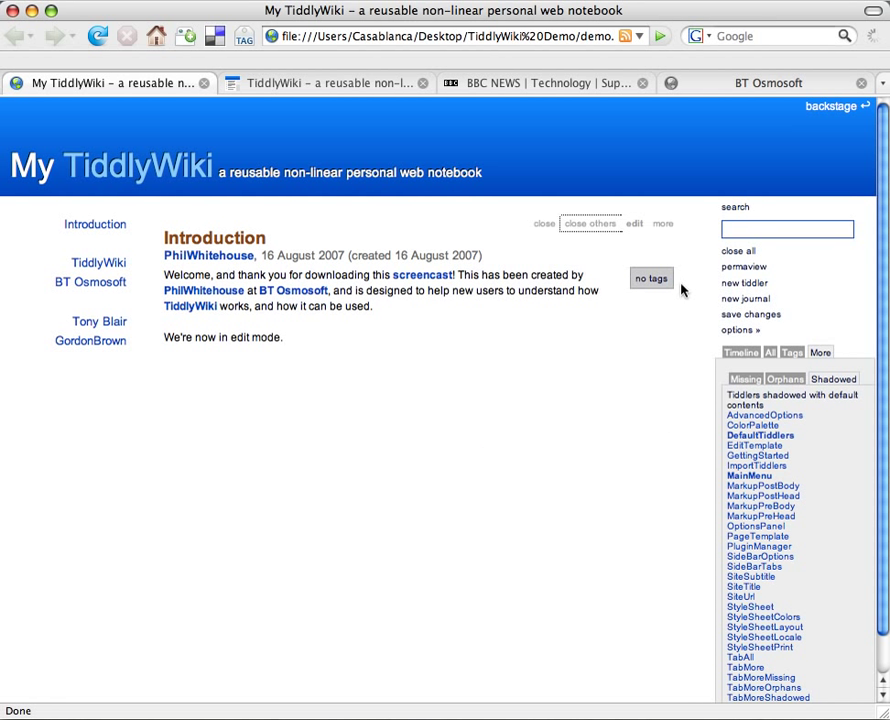
left_click(769, 227)
type("Osmosoft")
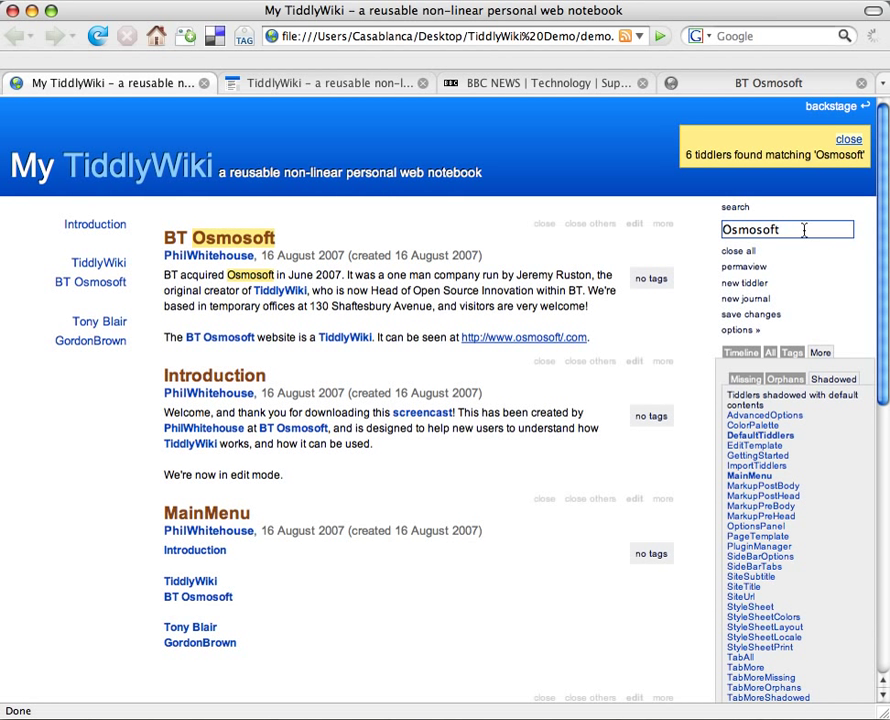
Tag the BT Osmosoft tiddler with "company" and finish editing
double_click(538, 274)
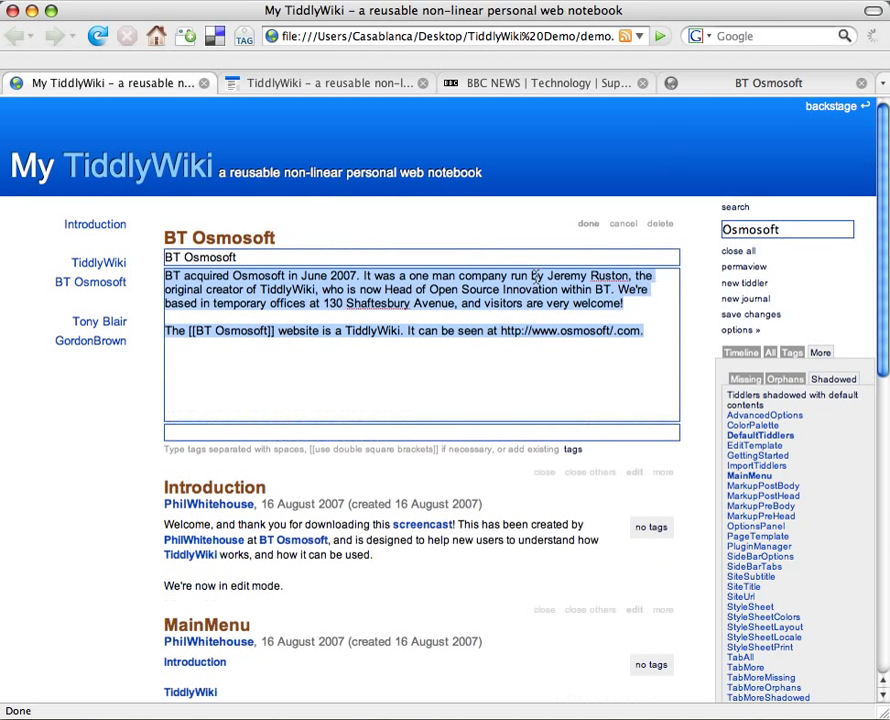
left_click(367, 430)
type("comp")
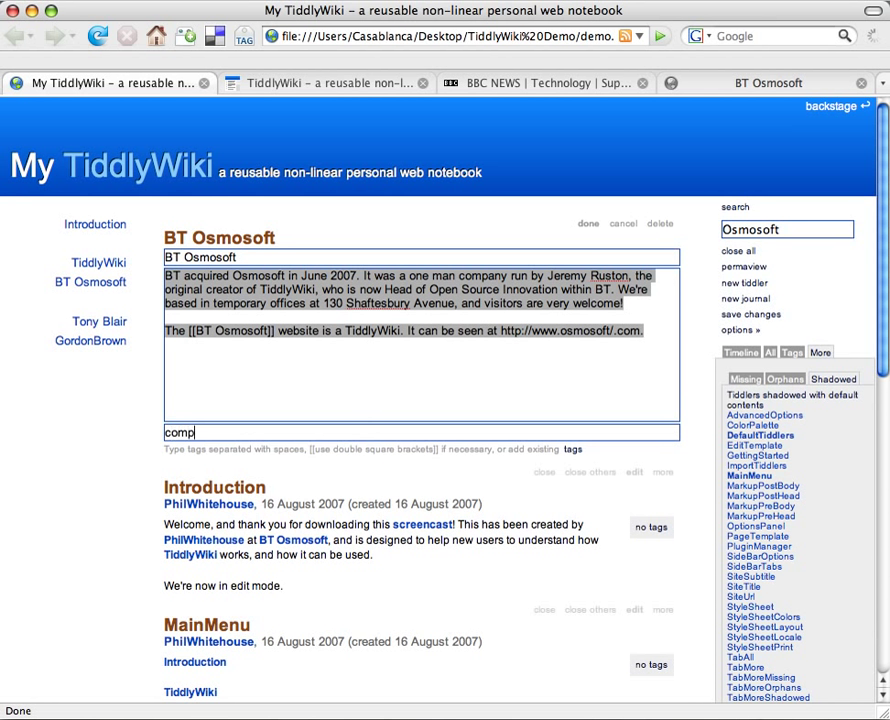
type("any")
left_click(589, 228)
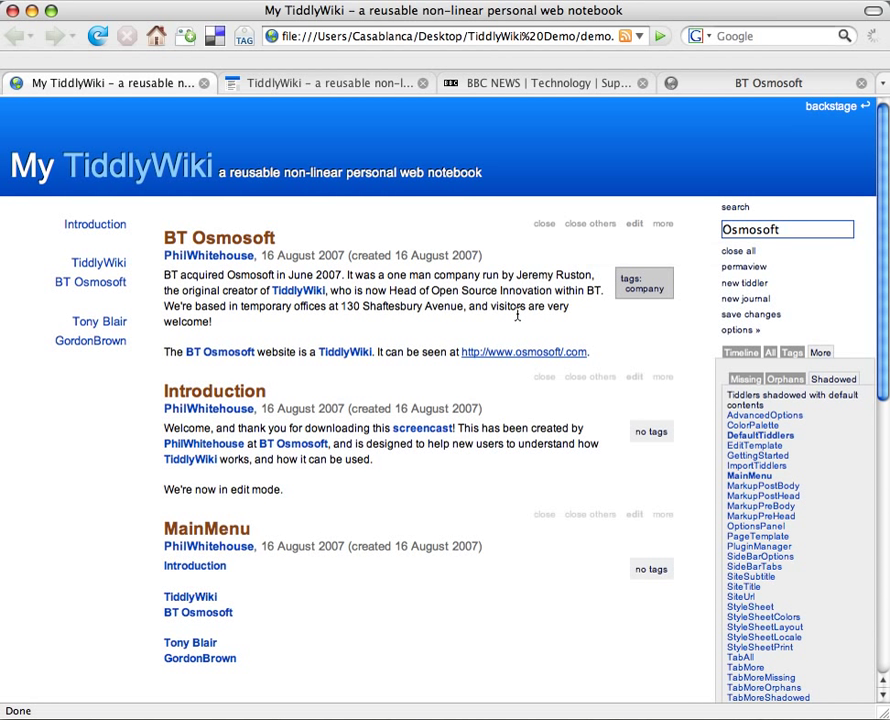
Switch to the tiddlywiki.com site and open its DownloadSoftware tiddler to read how to get a blank copy
left_click(350, 85)
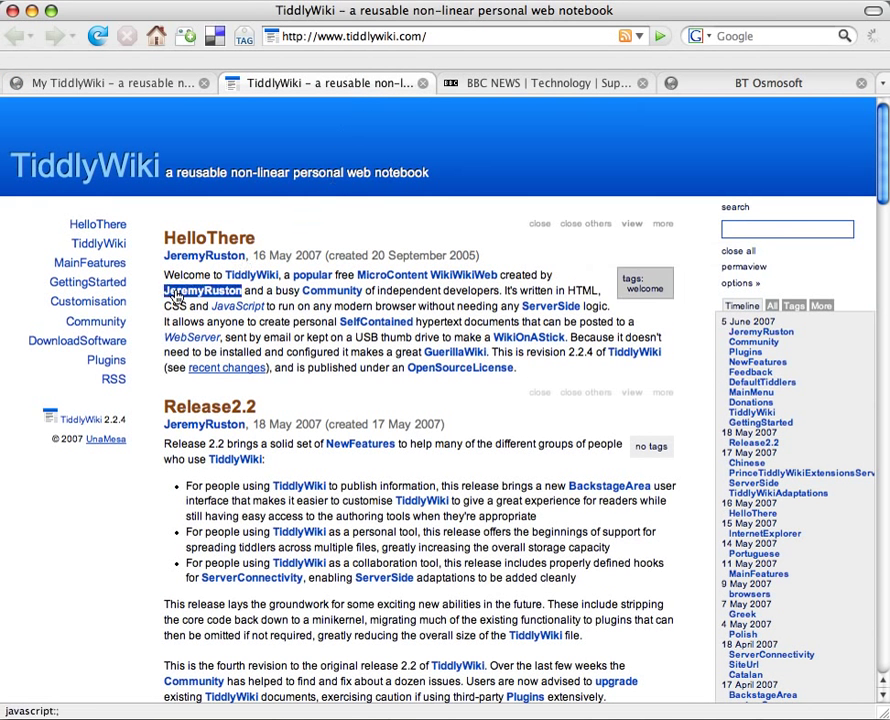
left_click(108, 343)
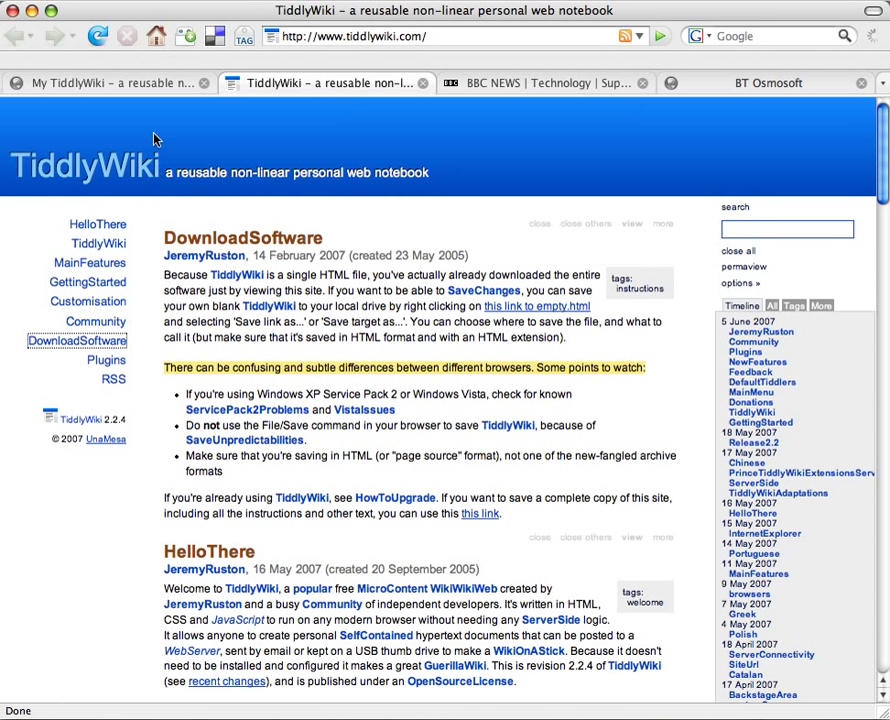
Return to the My TiddlyWiki demo file, save its changes and keep only the Introduction tiddler open
left_click(157, 85)
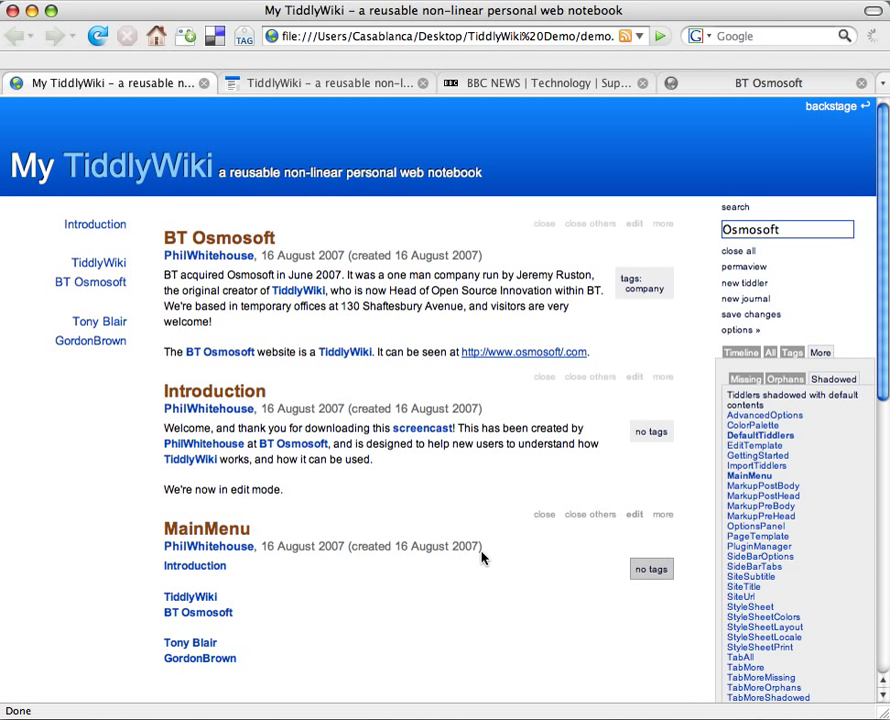
left_click(741, 318)
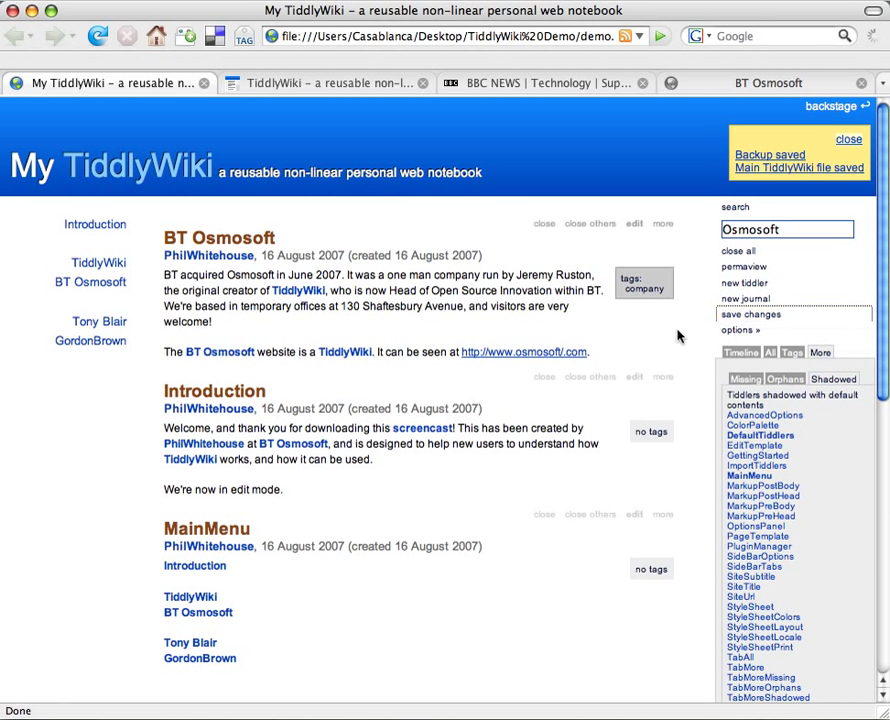
left_click(592, 377)
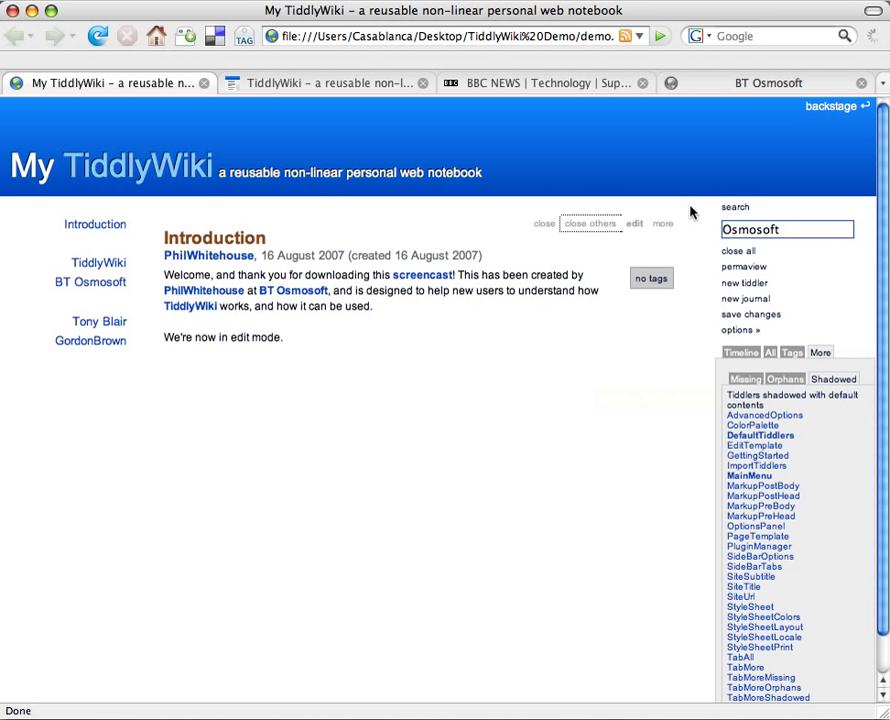
Switch to the BT Osmosoft website to view it as an example of a customised TiddlyWiki
left_click(789, 86)
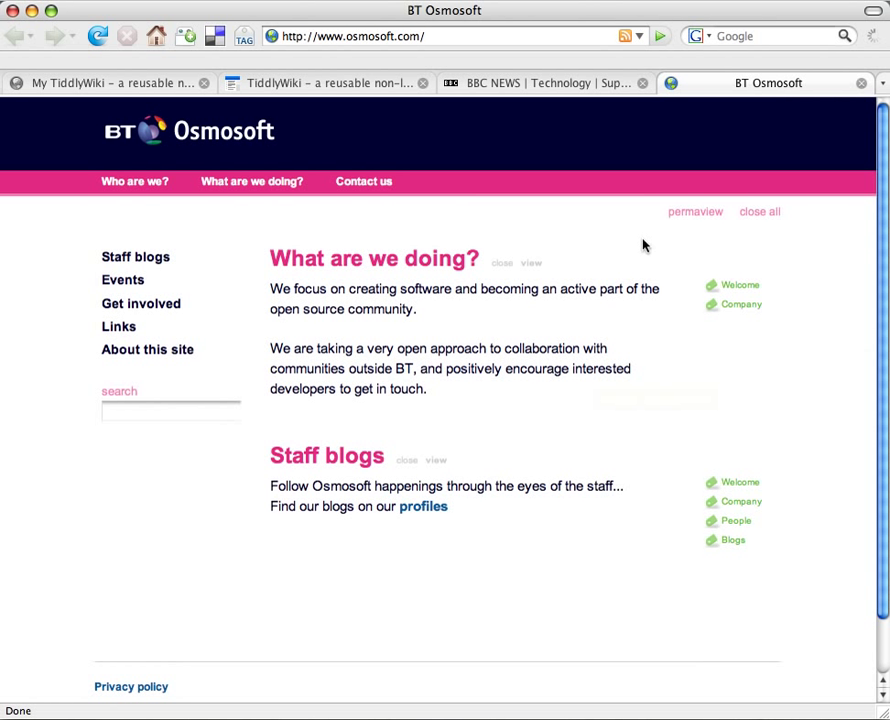